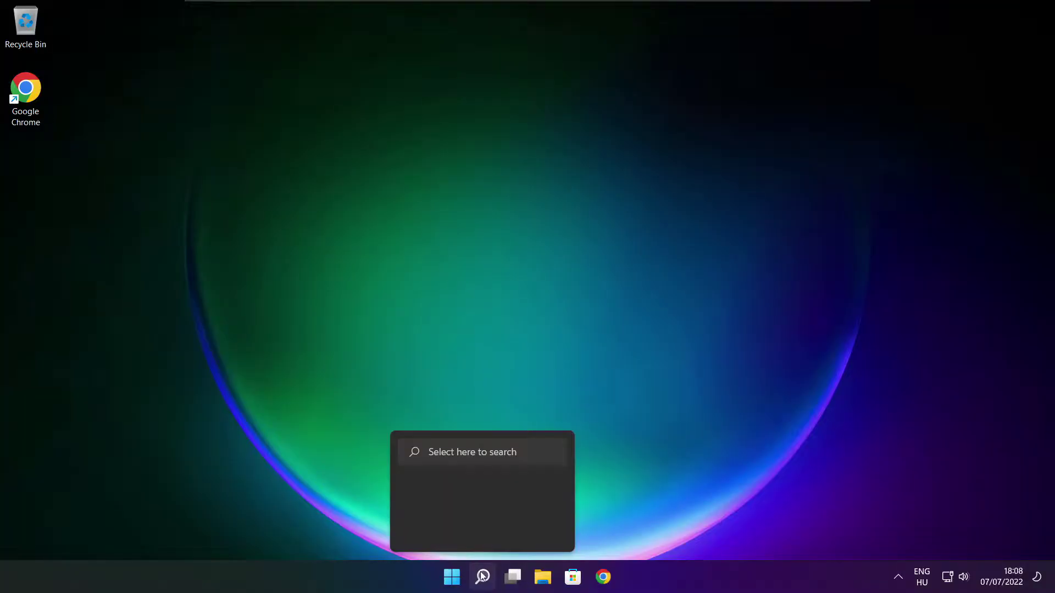
# Search for 'device manager' and launch Device Manager from the best match
pyautogui.click(483, 578)
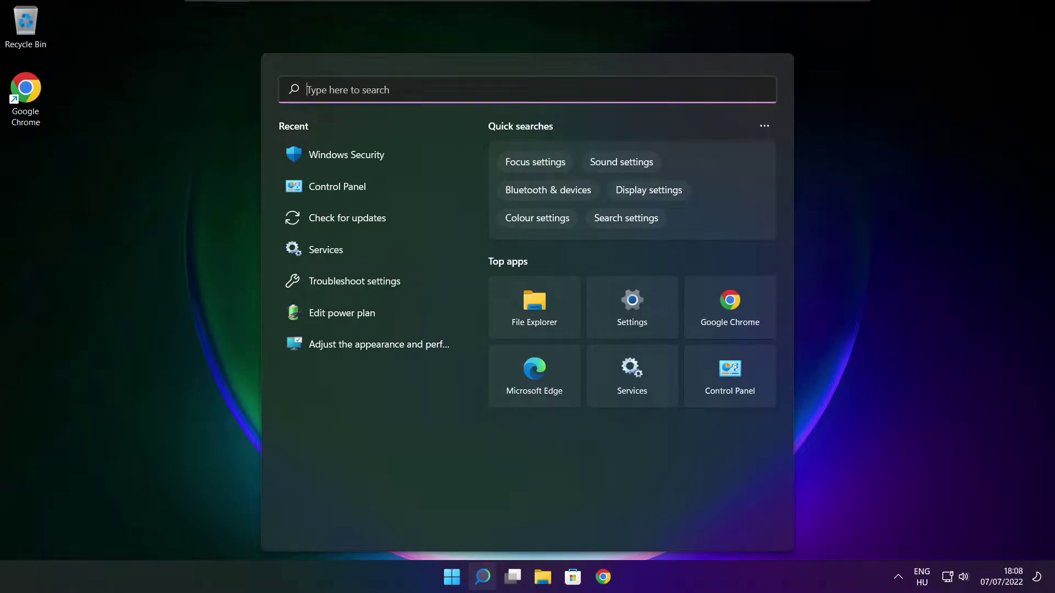
pyautogui.write('device ')
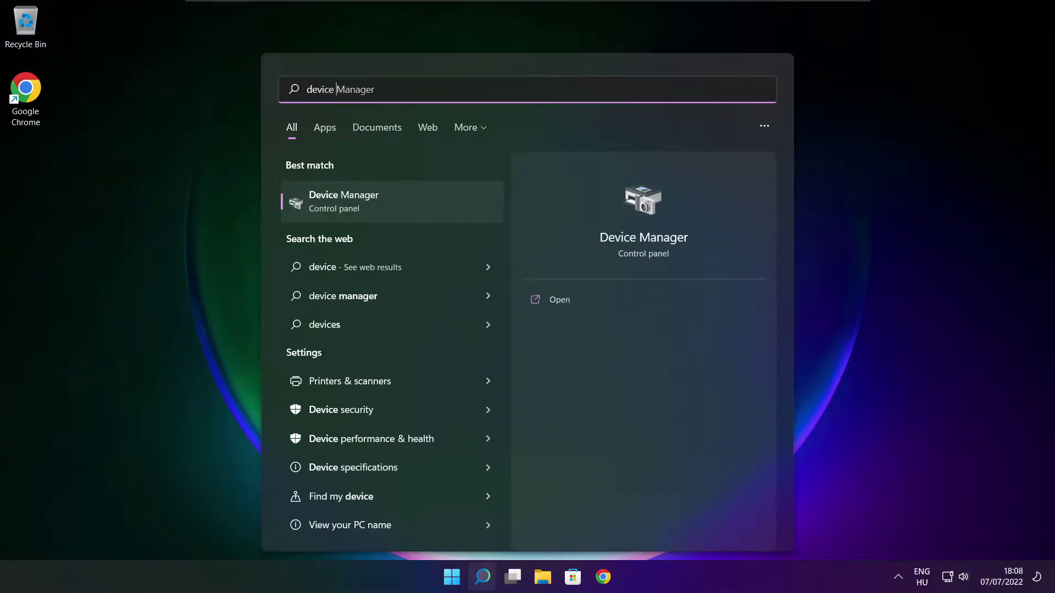
pyautogui.write('manager')
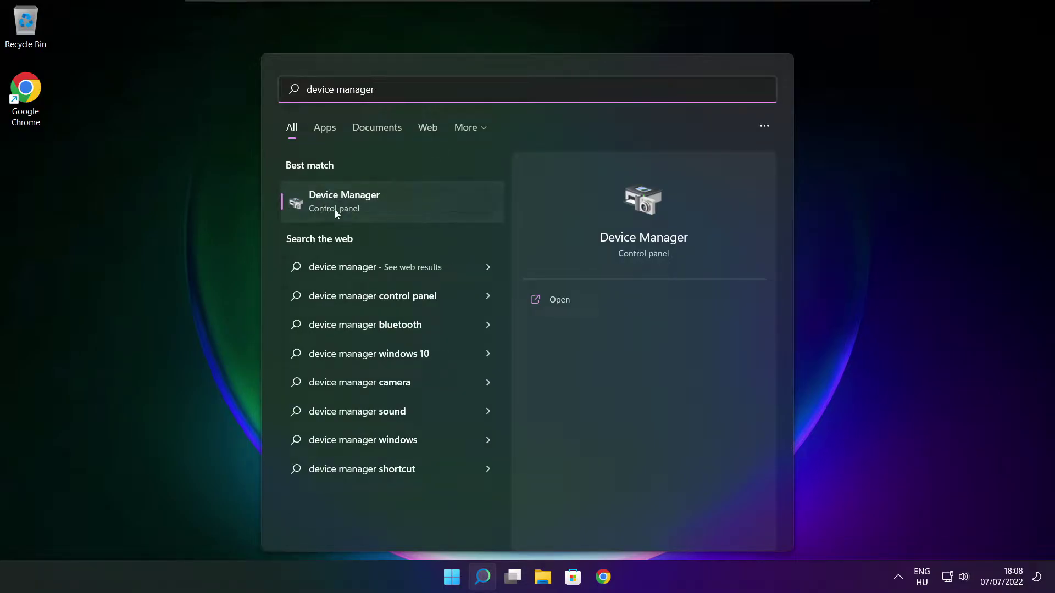
pyautogui.click(435, 209)
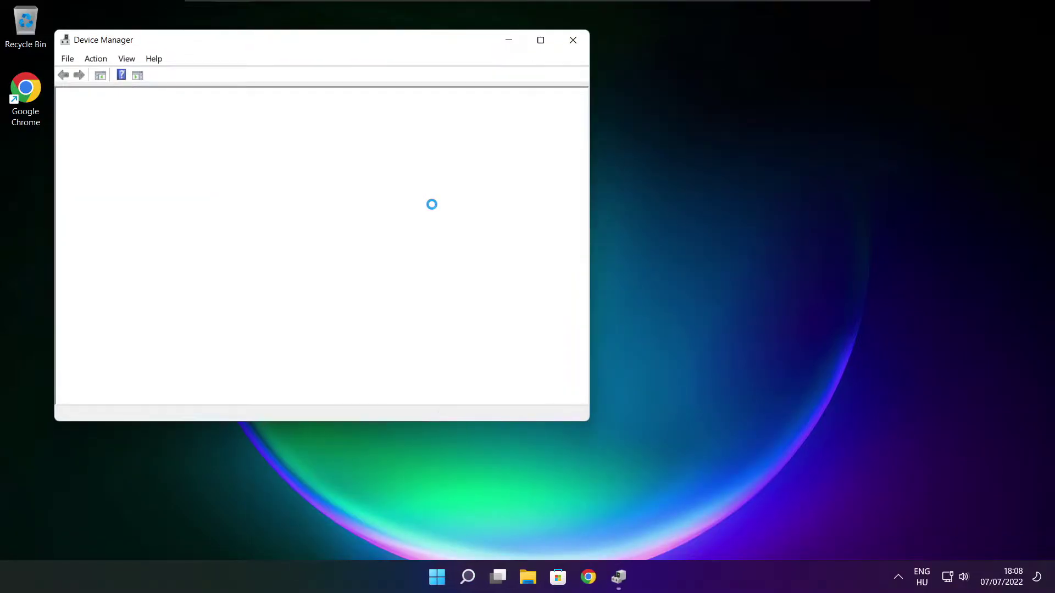
# Run an automatic driver search for the VMware SVGA 3D display adapter
pyautogui.click(541, 39)
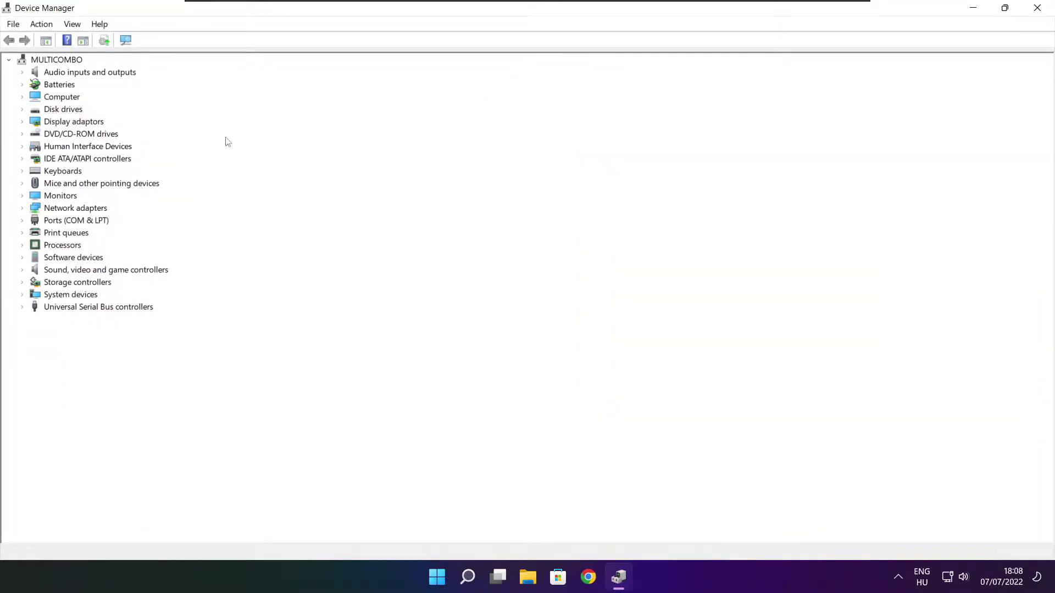
pyautogui.click(48, 122)
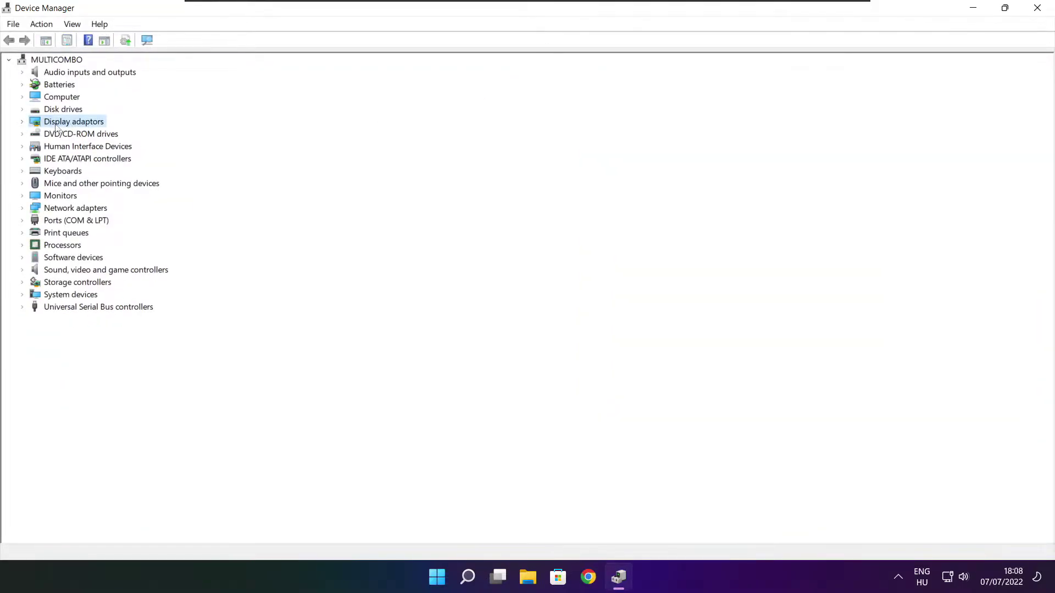
pyautogui.click(21, 122)
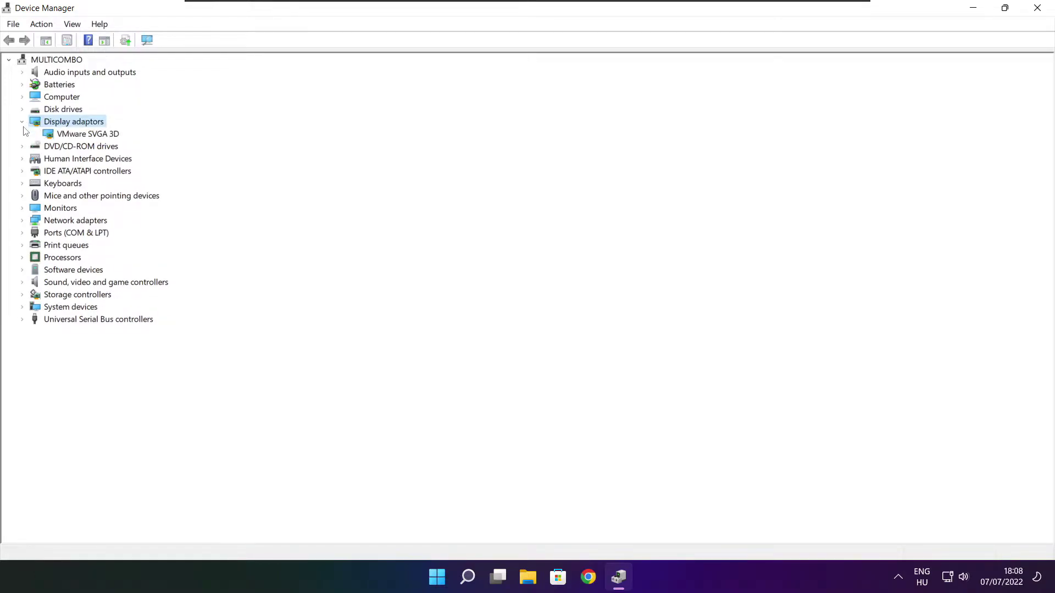
pyautogui.click(103, 138)
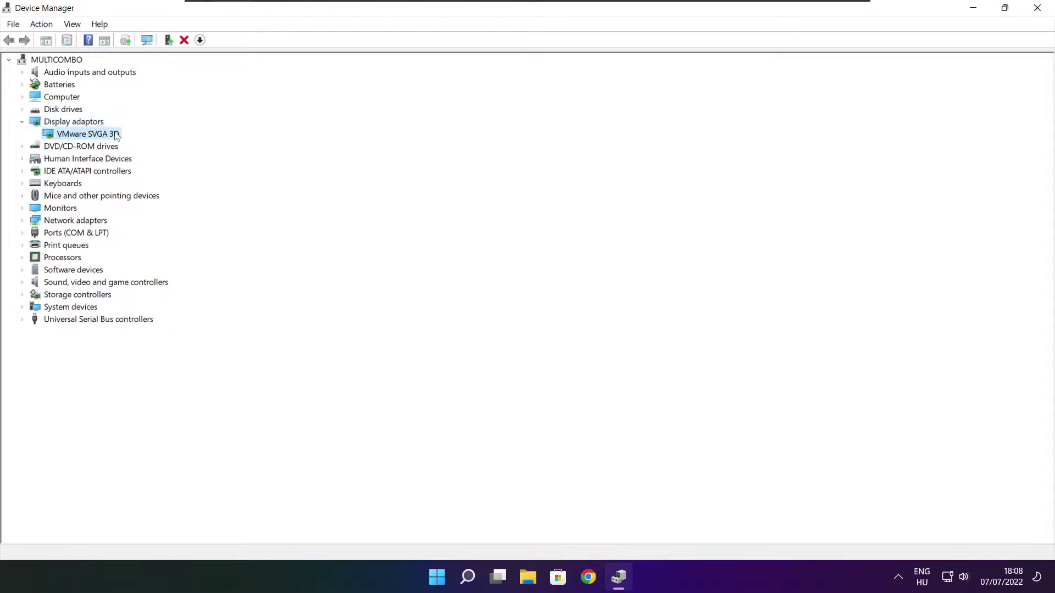
pyautogui.rightClick(74, 132)
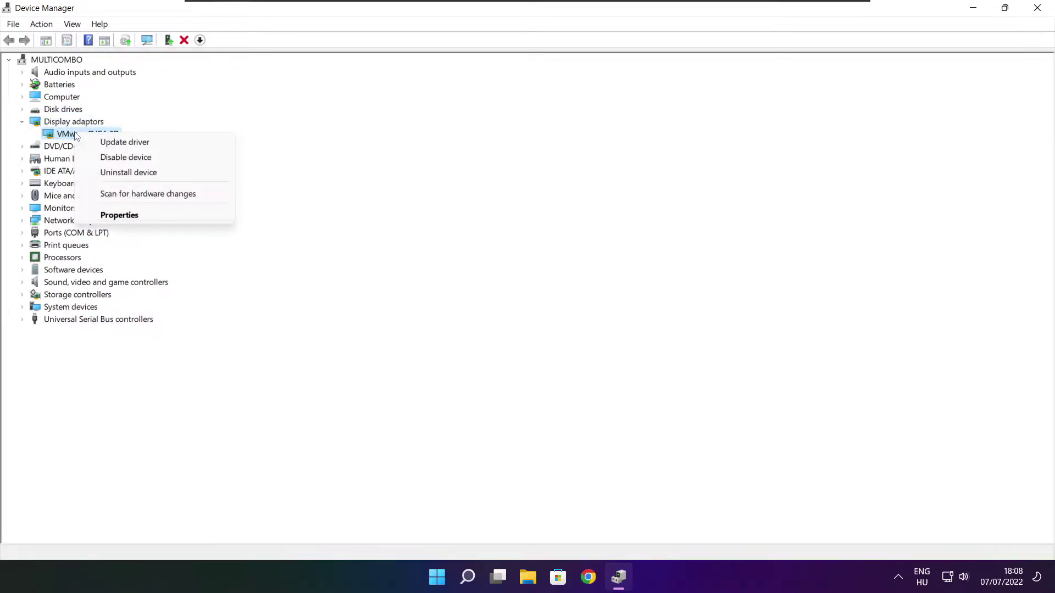
pyautogui.click(153, 146)
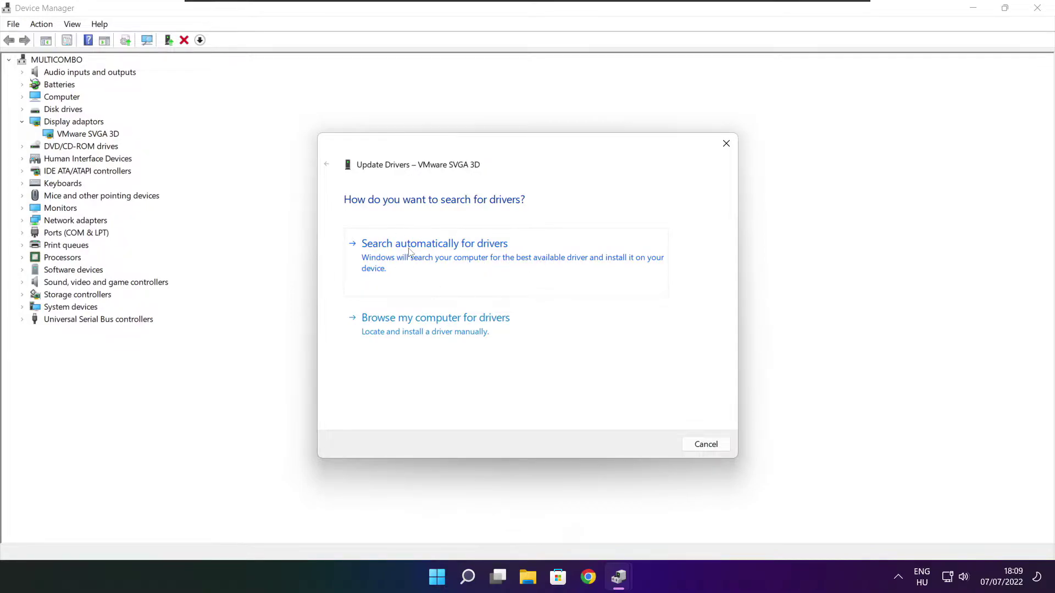
pyautogui.click(486, 264)
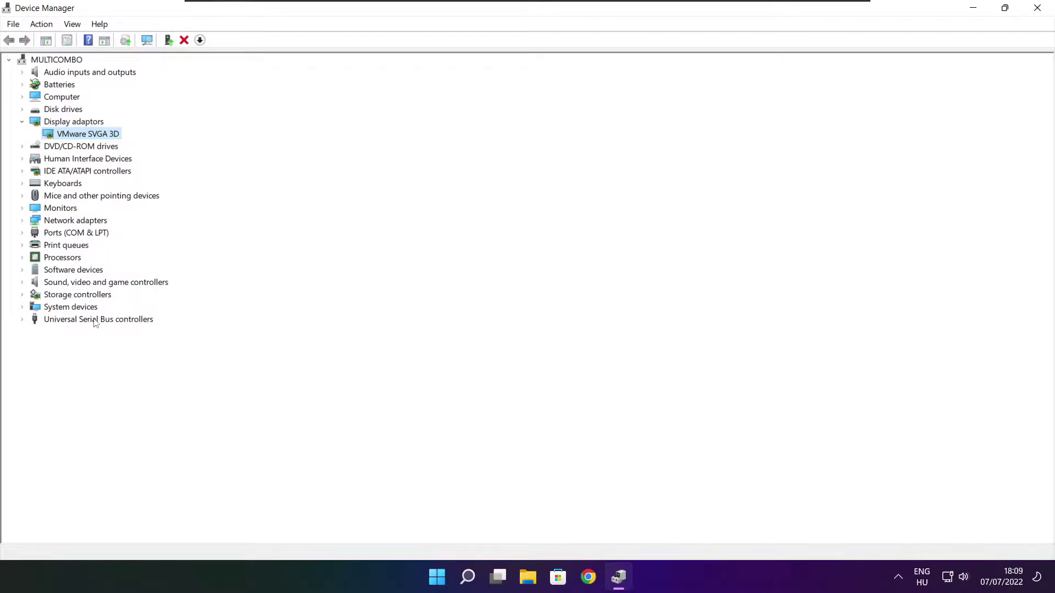
# Run an automatic driver search for the High Definition Audio Device and dismiss the result
pyautogui.click(33, 286)
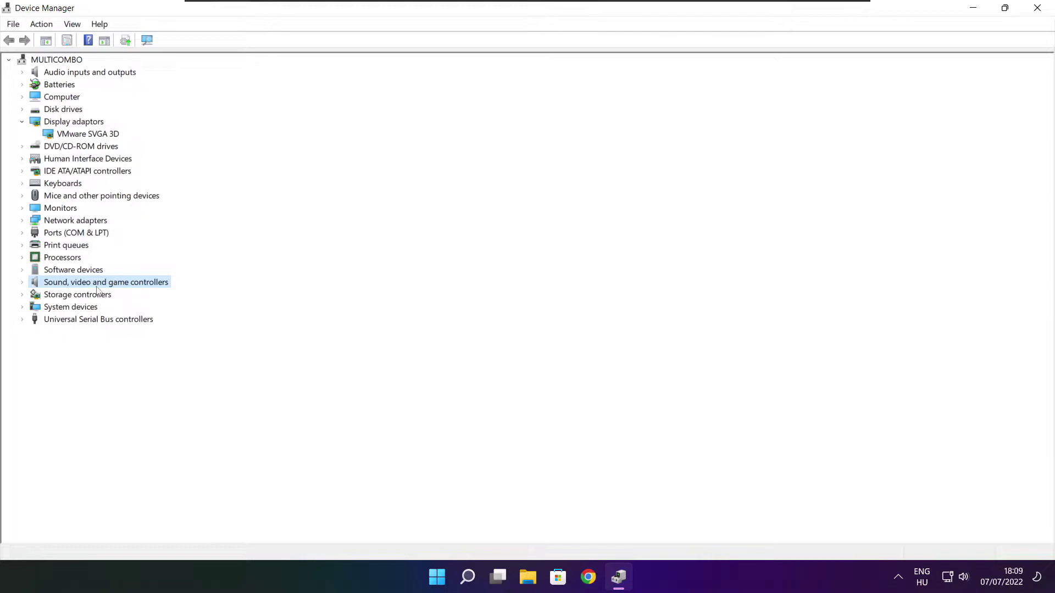
pyautogui.click(22, 284)
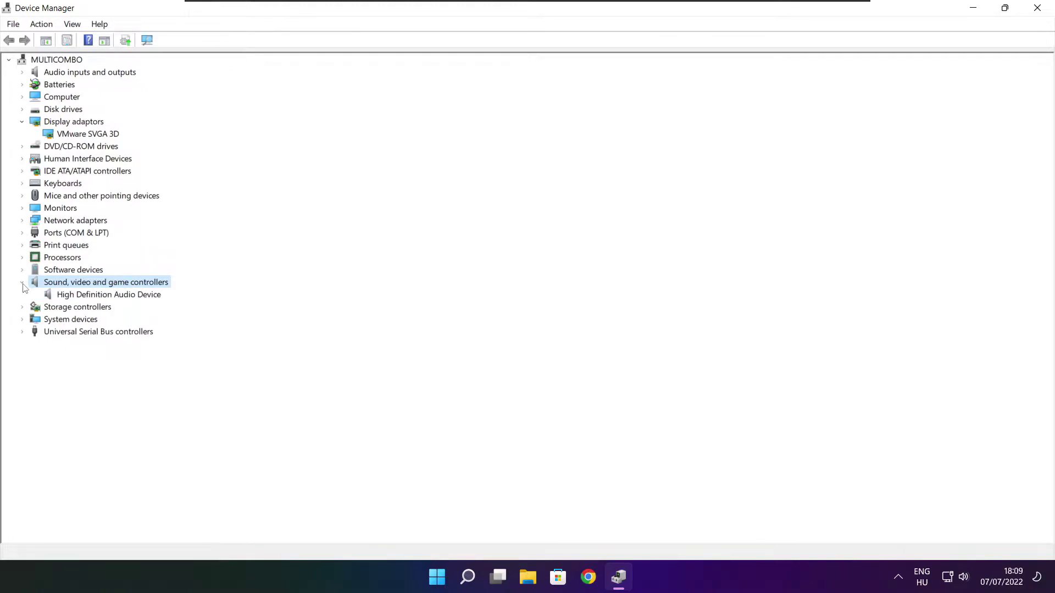
pyautogui.click(120, 298)
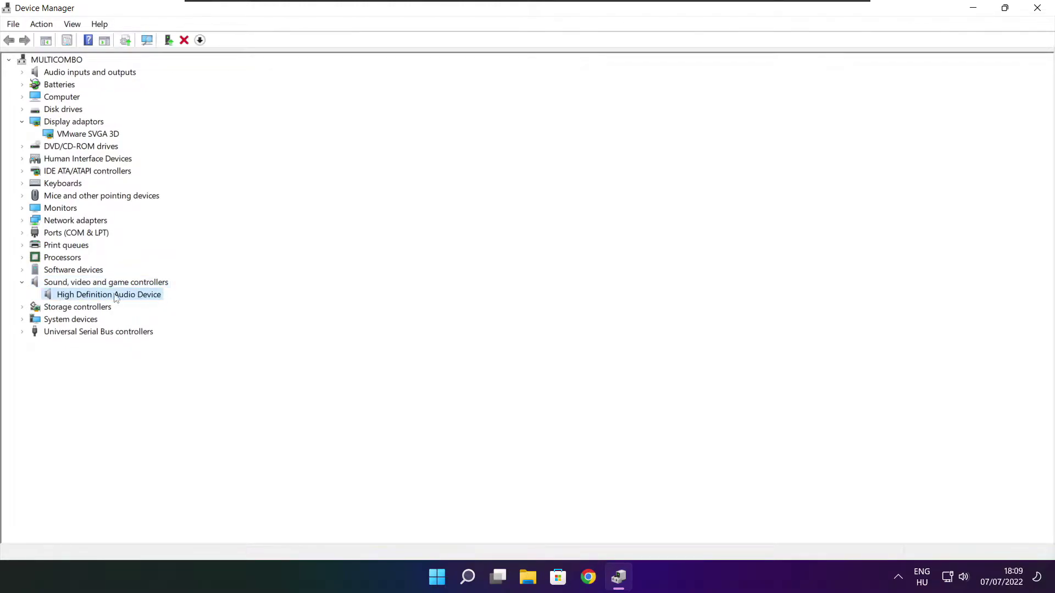
pyautogui.rightClick(102, 299)
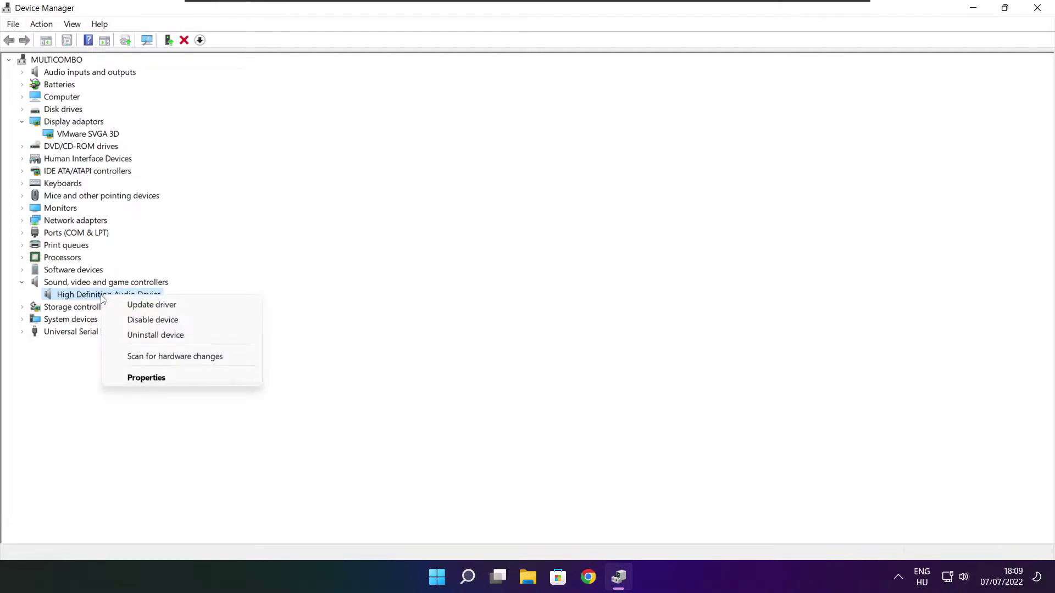
pyautogui.click(206, 310)
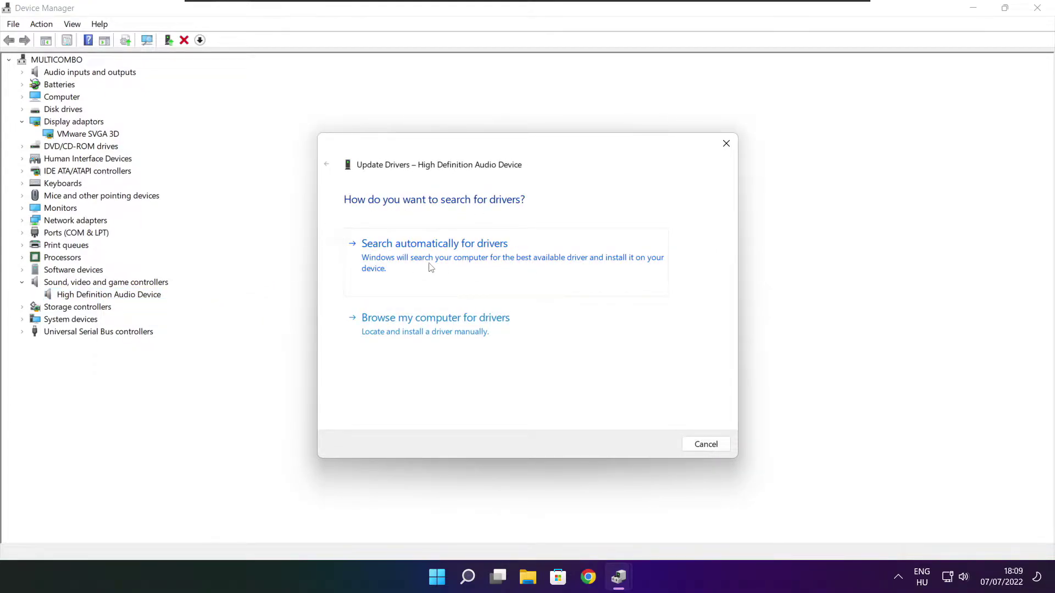
pyautogui.click(458, 261)
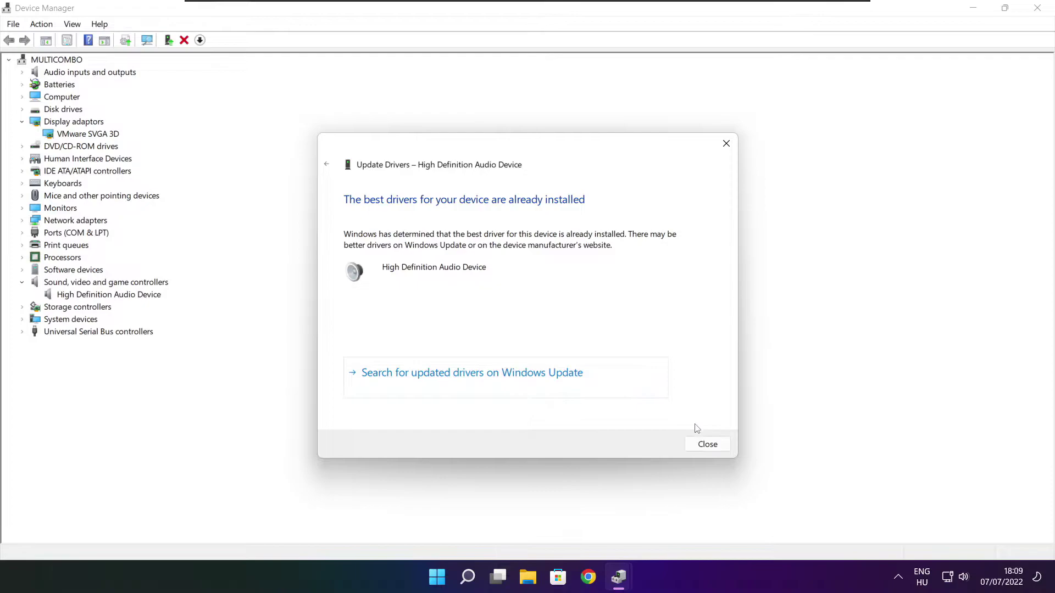
pyautogui.click(708, 445)
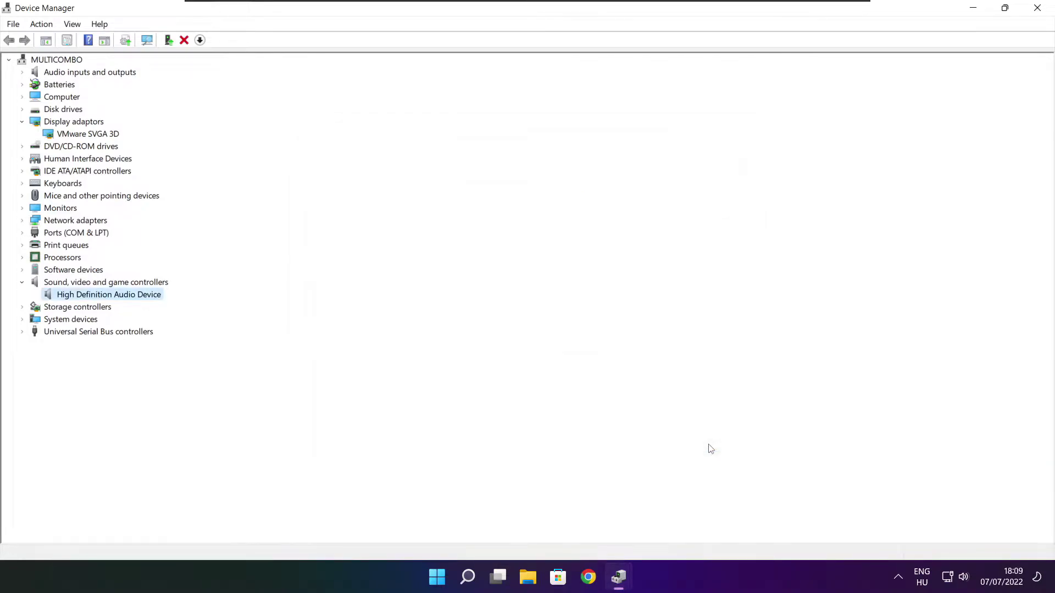
# Close Device Manager, then make High performance the active power plan via 'edit power plan'
pyautogui.click(1038, 8)
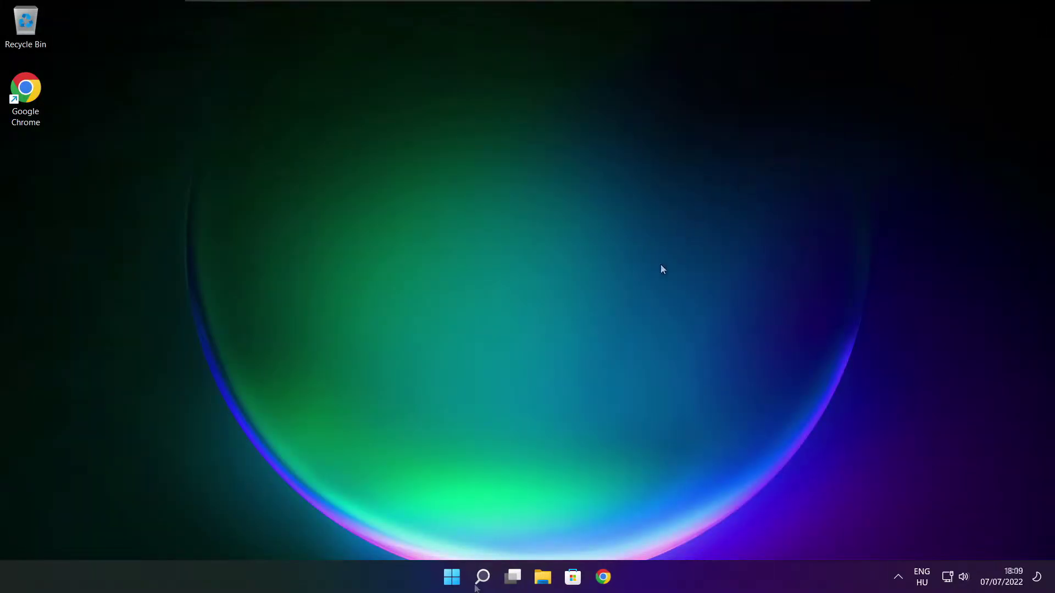
pyautogui.click(483, 578)
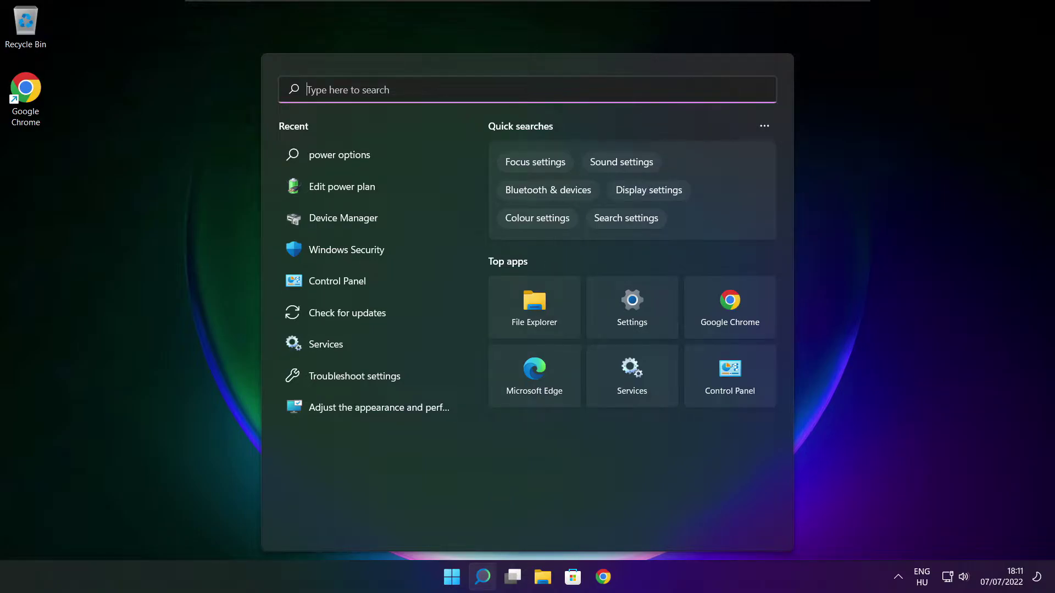
pyautogui.write('edit p')
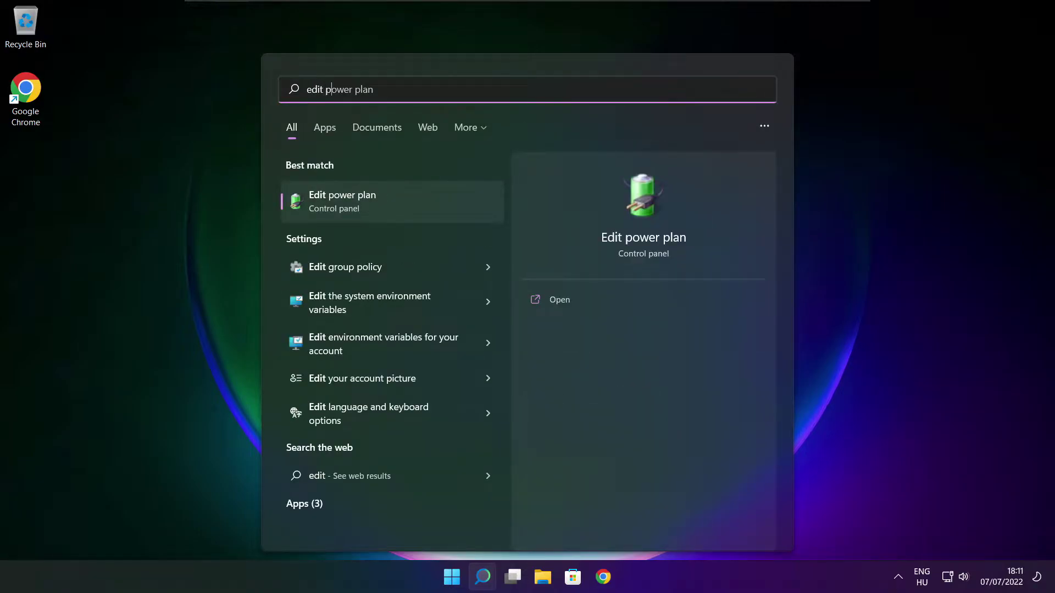
pyautogui.write('ower plan')
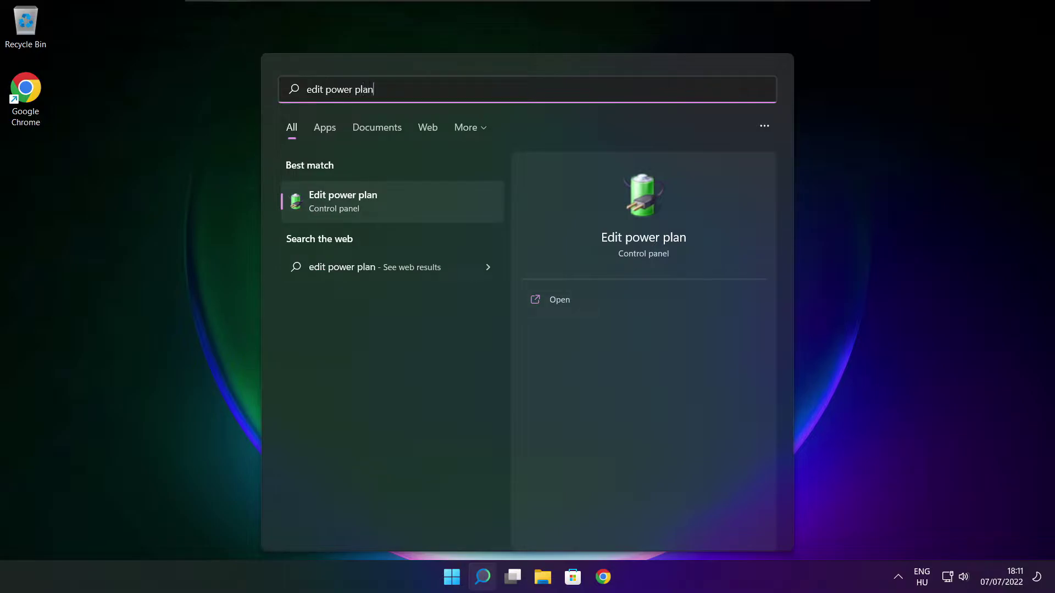
pyautogui.click(415, 206)
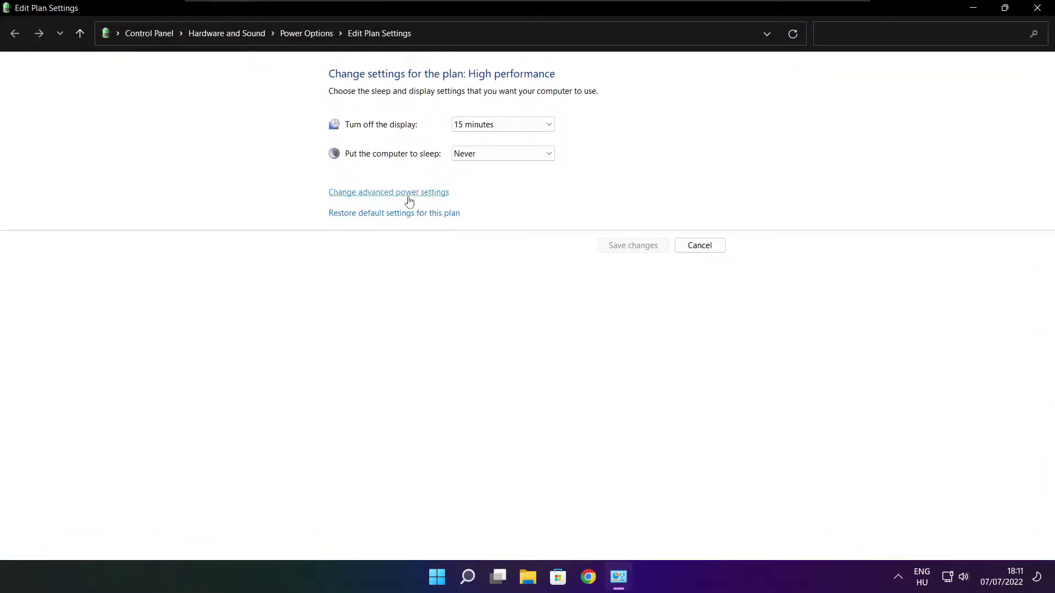
pyautogui.click(314, 40)
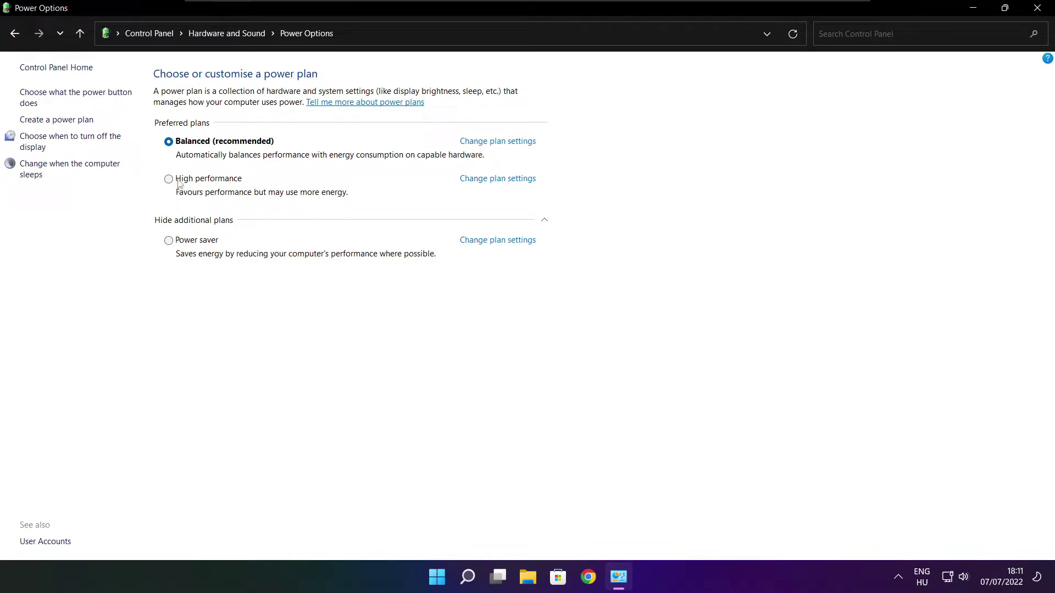
pyautogui.click(219, 184)
pyautogui.click(1040, 8)
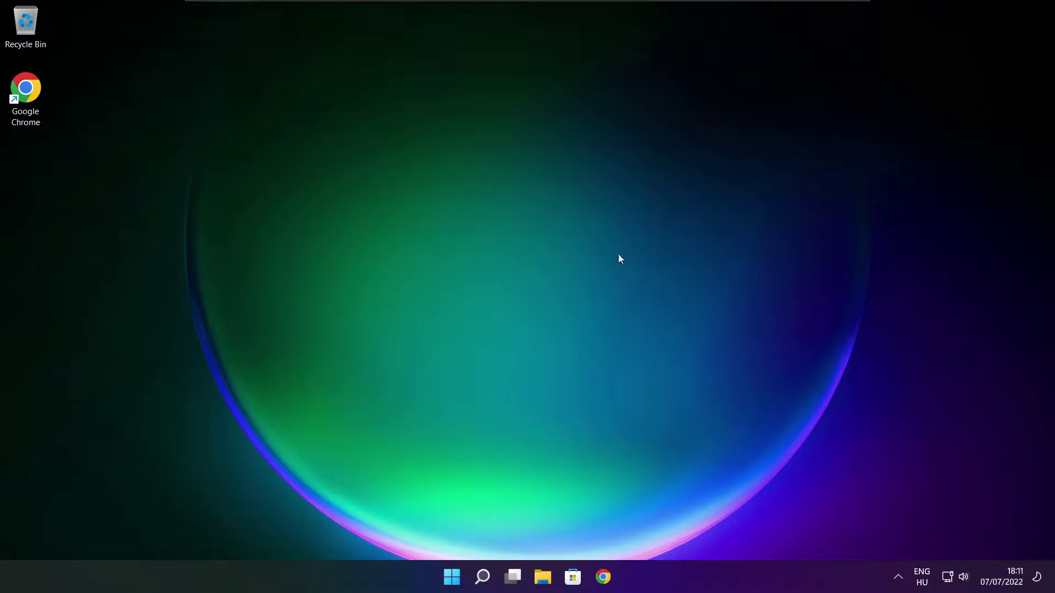
# Switch Off opening Xbox Game Bar with the controller button, then close Settings
pyautogui.click(483, 578)
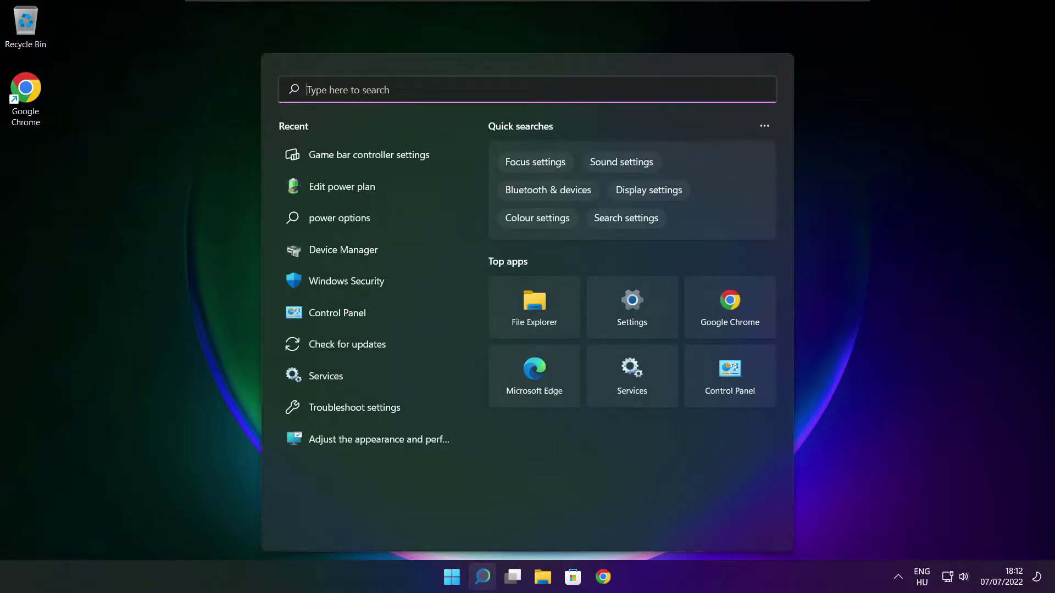
pyautogui.write('ga')
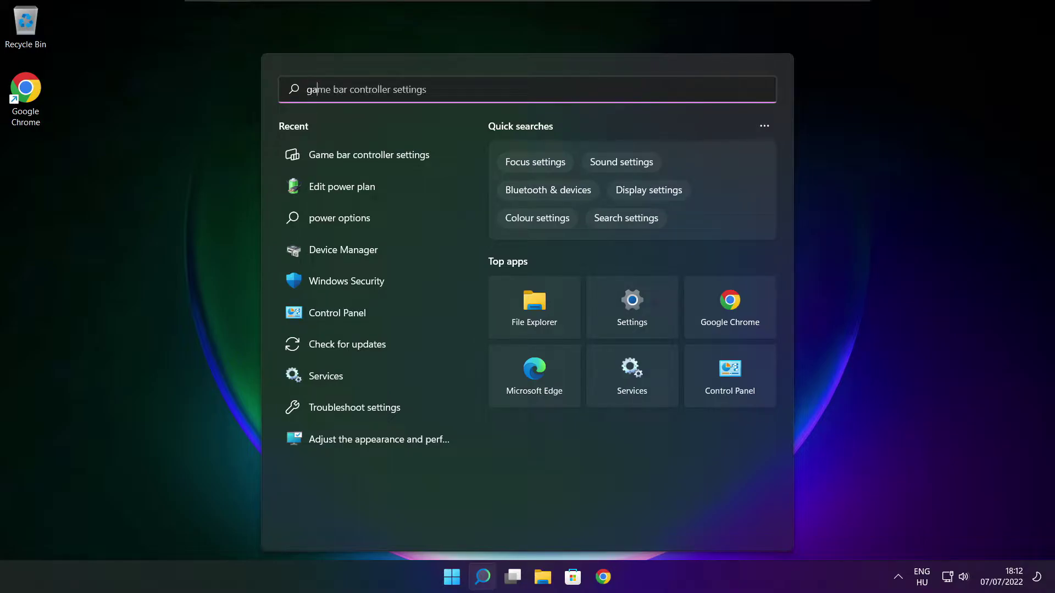
pyautogui.write('me mode')
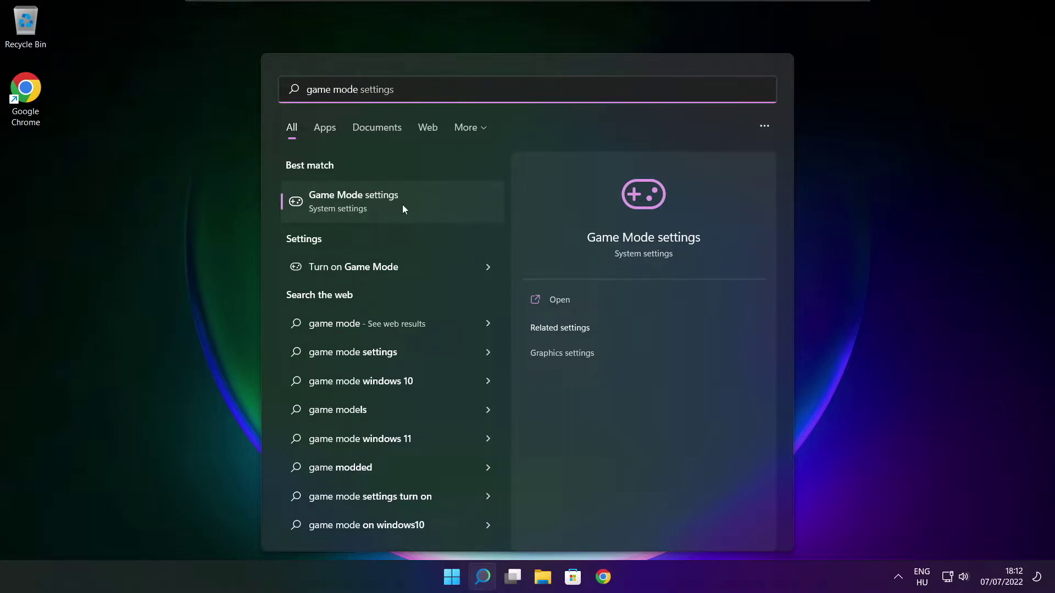
pyautogui.click(419, 205)
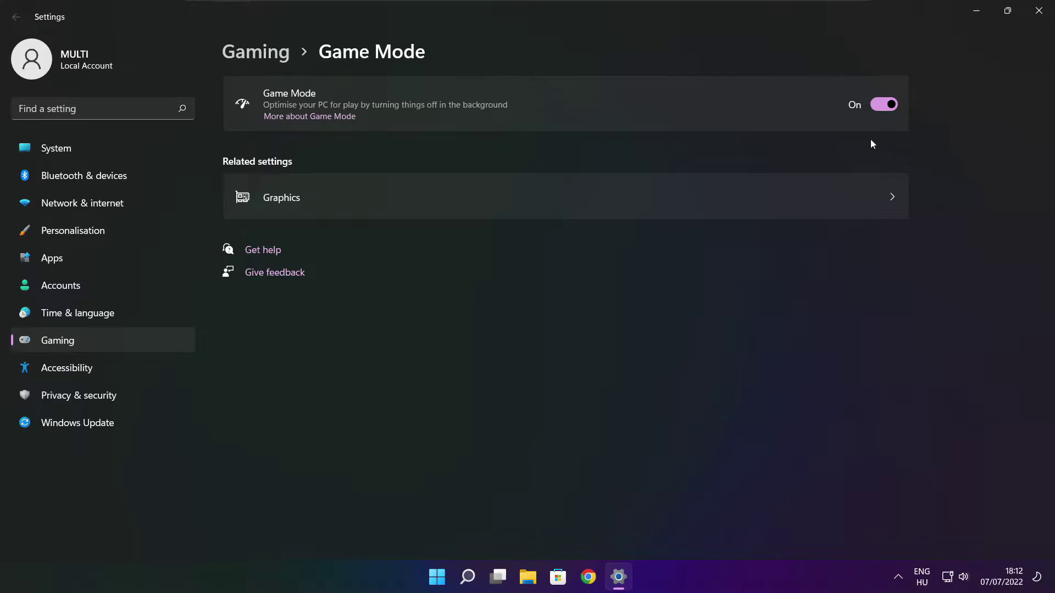
pyautogui.click(260, 59)
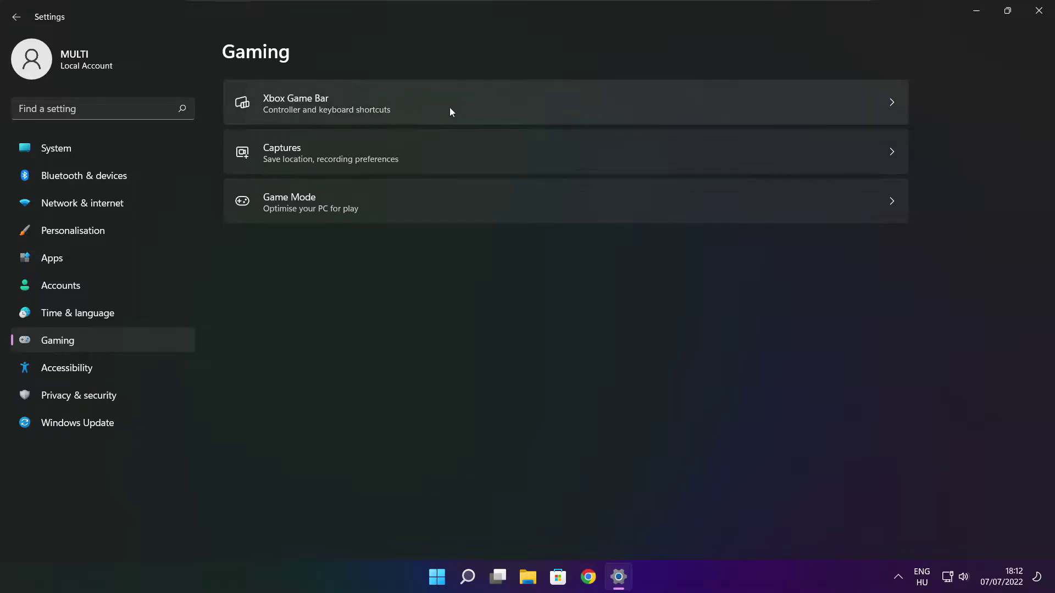
pyautogui.click(431, 114)
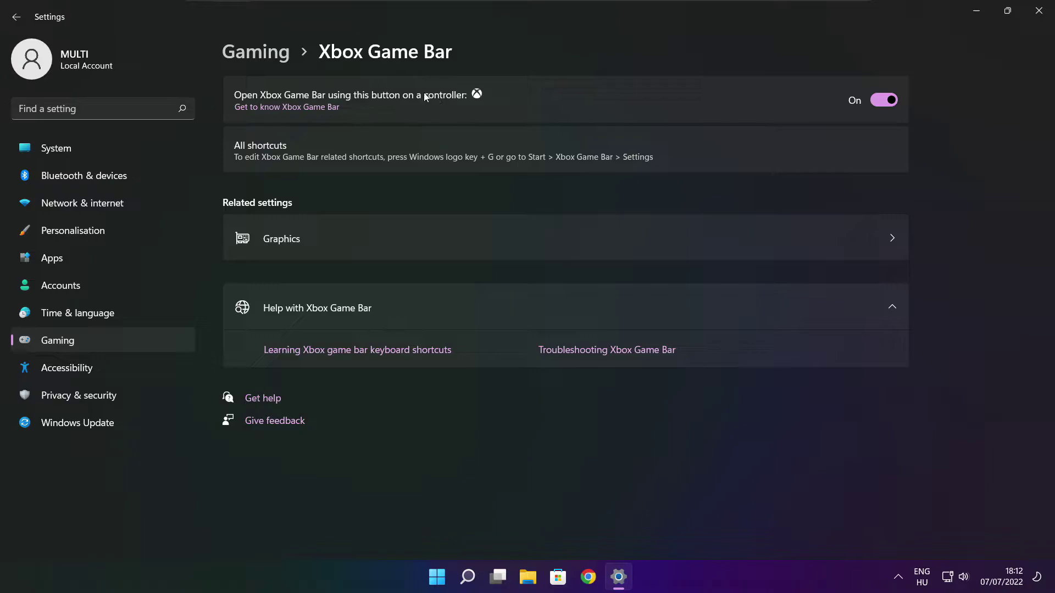
pyautogui.click(877, 104)
pyautogui.click(1039, 17)
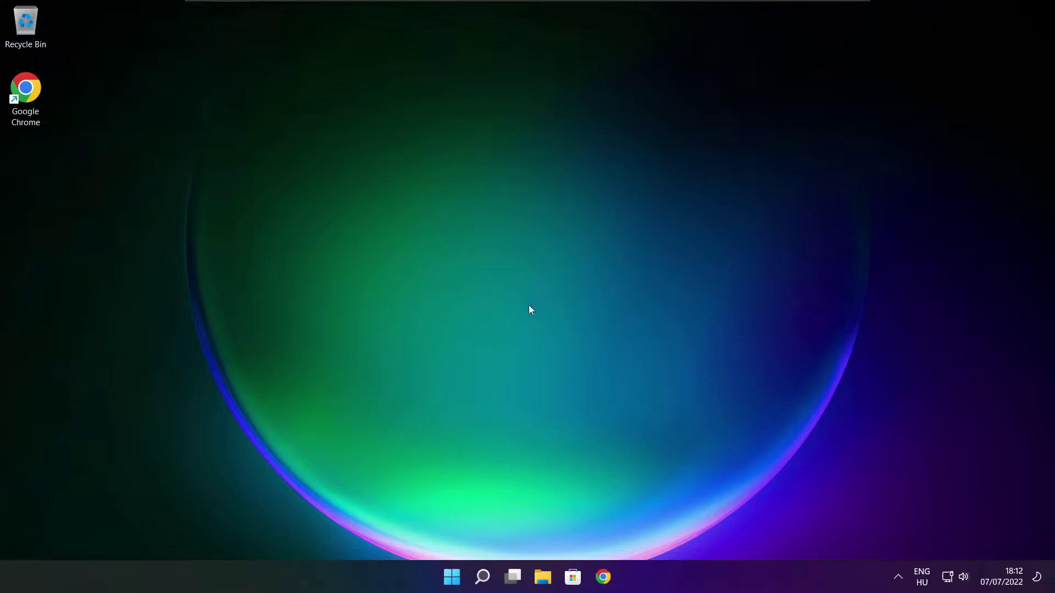
# Disable Cortana, Microsoft Edge, Microsoft Teams and Terminal in Task Manager's Startup apps
pyautogui.rightClick(454, 579)
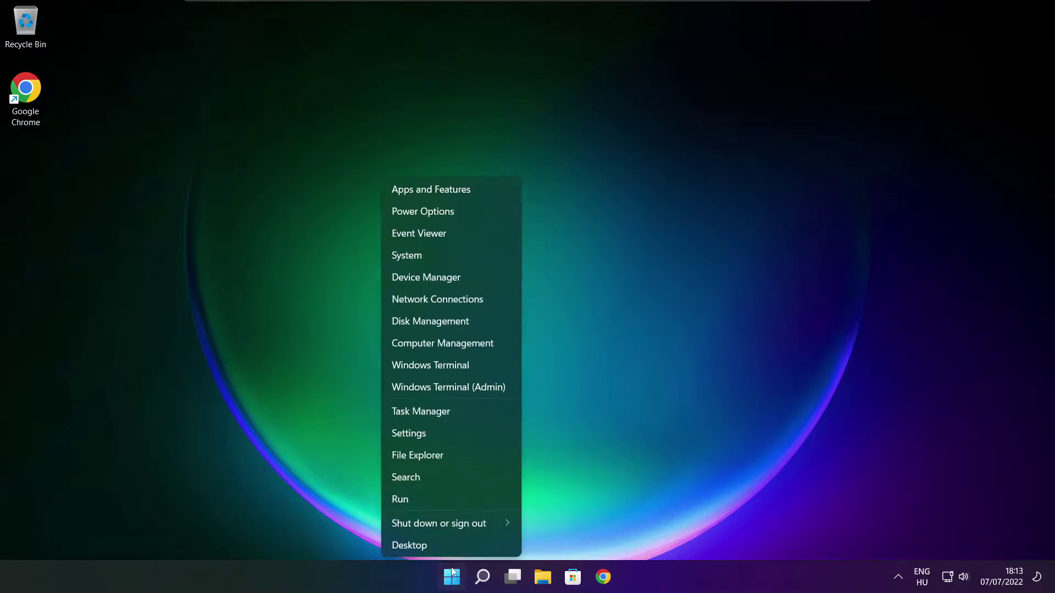
pyautogui.click(454, 412)
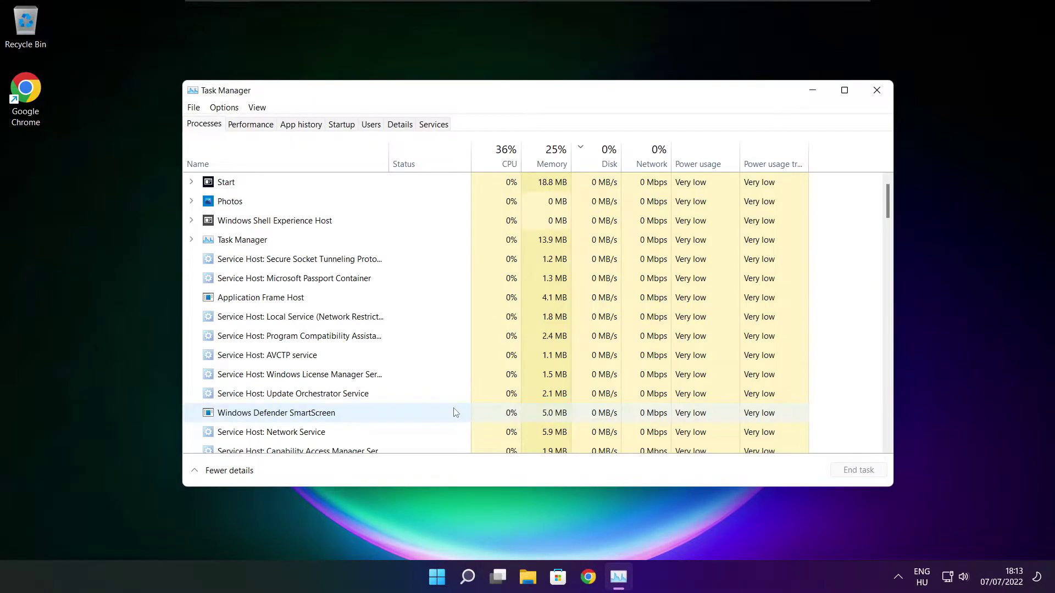
pyautogui.click(342, 125)
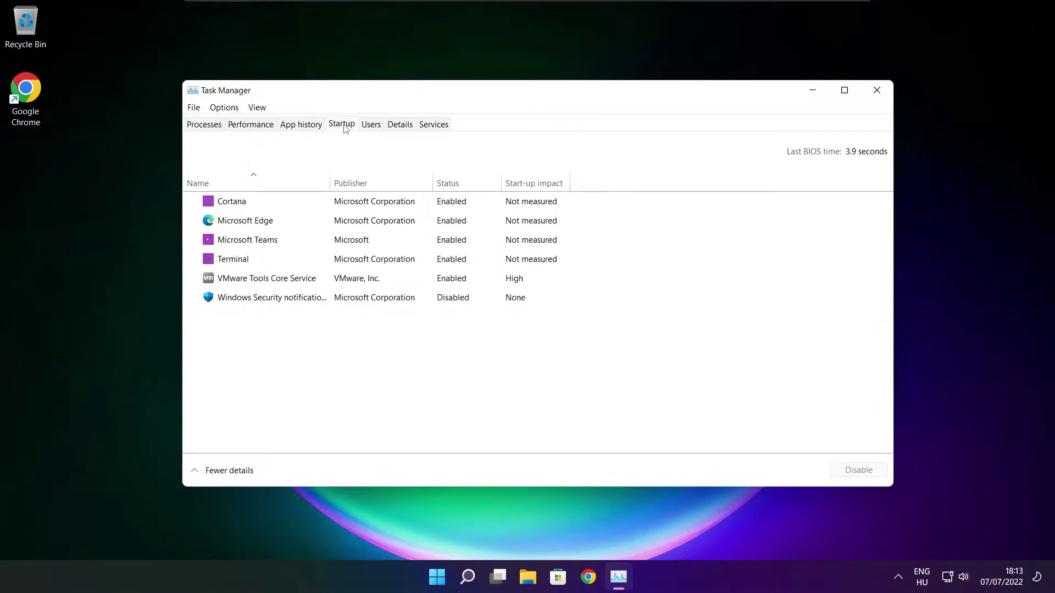
pyautogui.click(511, 210)
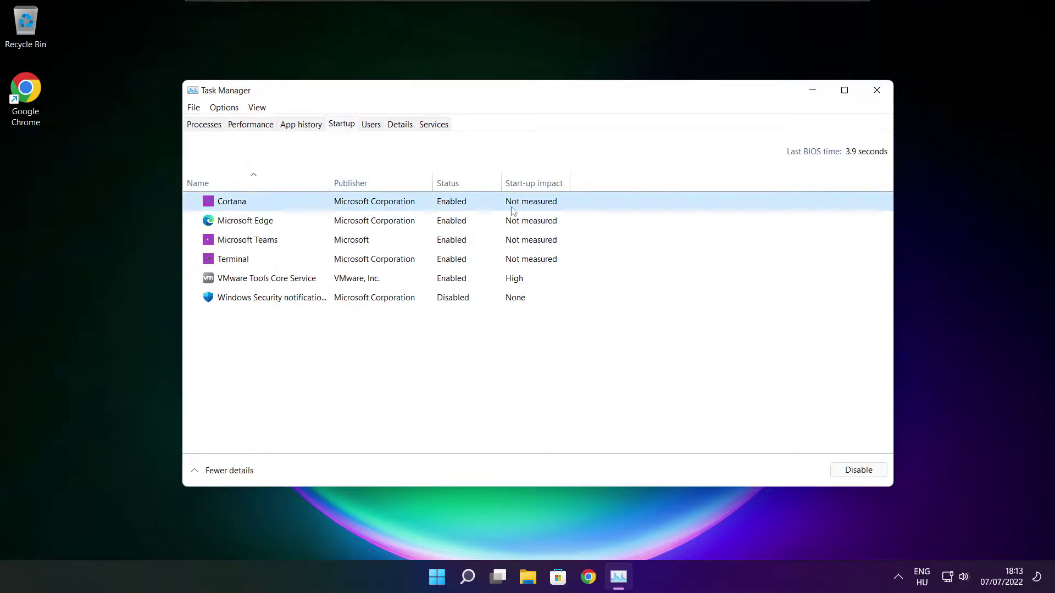
pyautogui.click(859, 471)
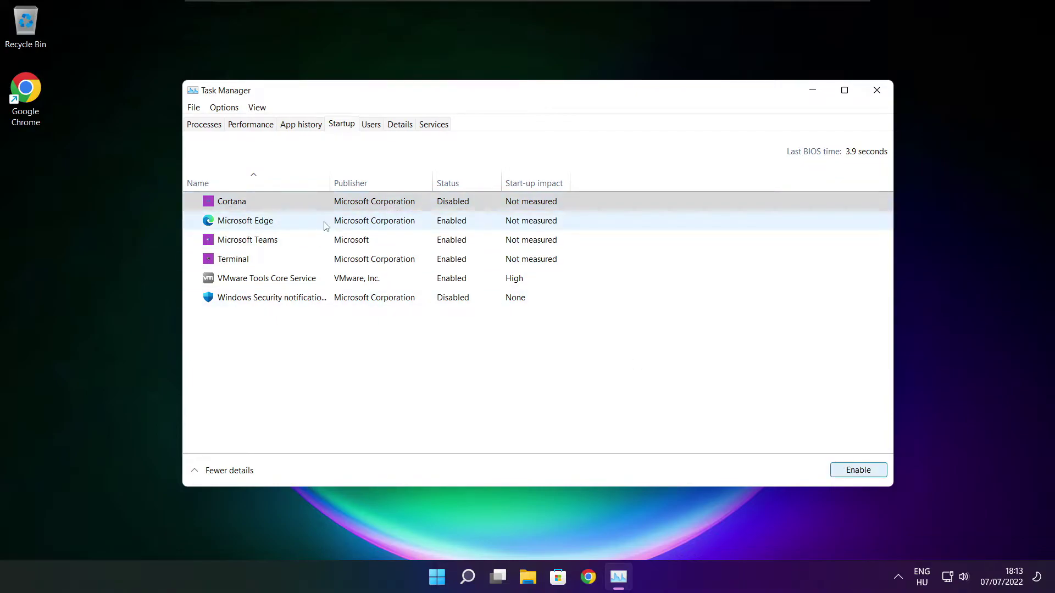
pyautogui.click(280, 225)
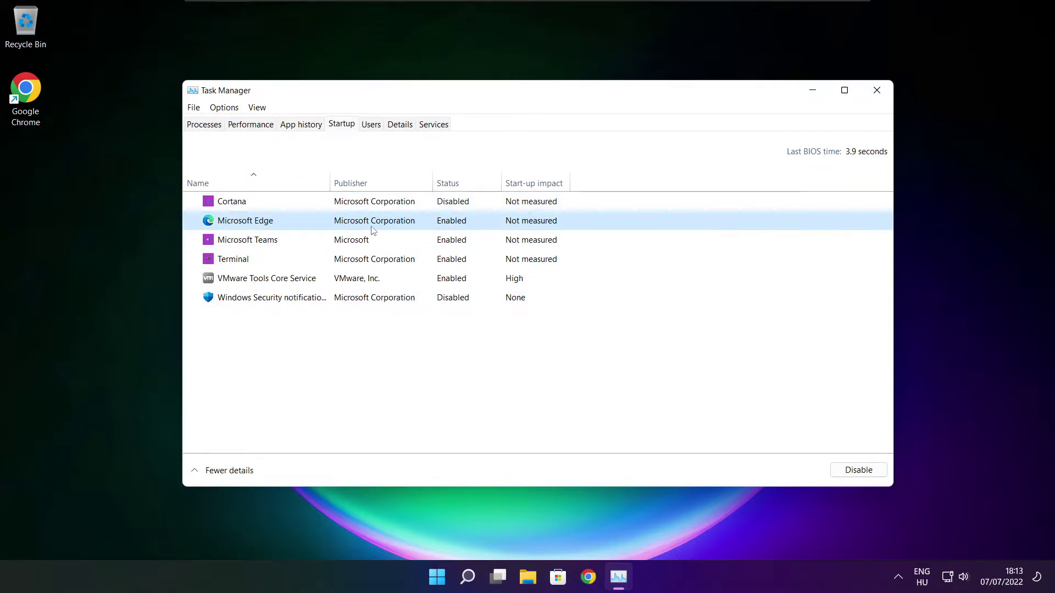
pyautogui.click(856, 470)
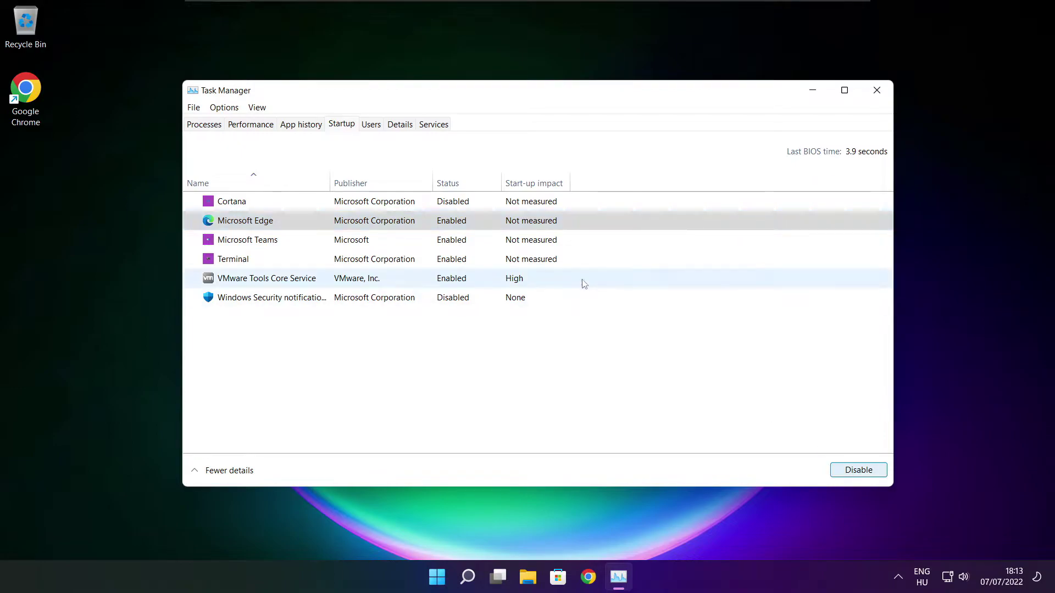
pyautogui.click(466, 241)
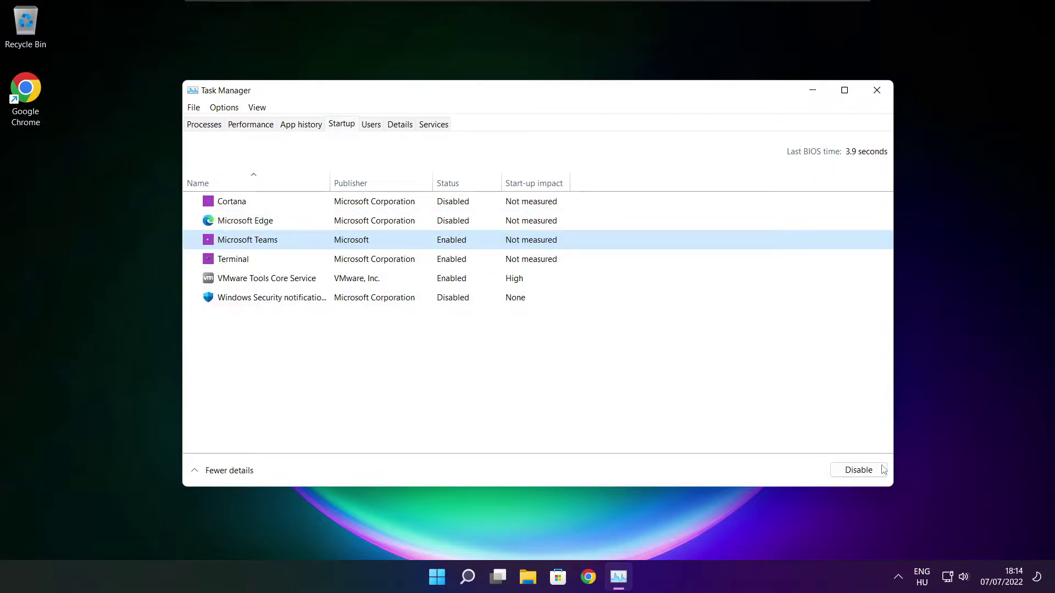
pyautogui.click(867, 475)
pyautogui.click(393, 264)
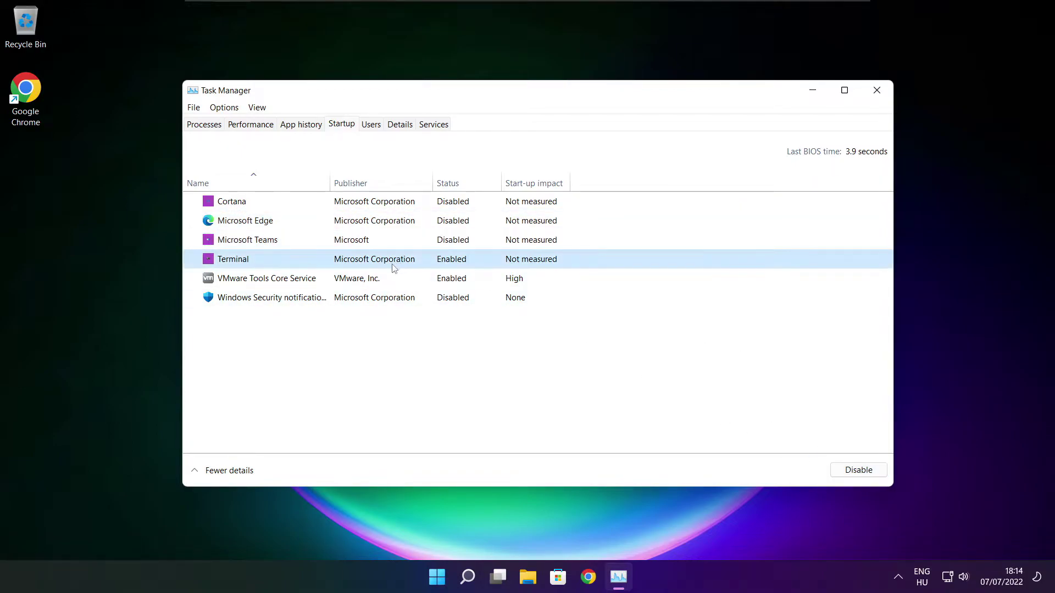
pyautogui.click(872, 475)
# Close Task Manager and launch Defragment and Optimise Drives by searching 'optimise'
pyautogui.click(875, 94)
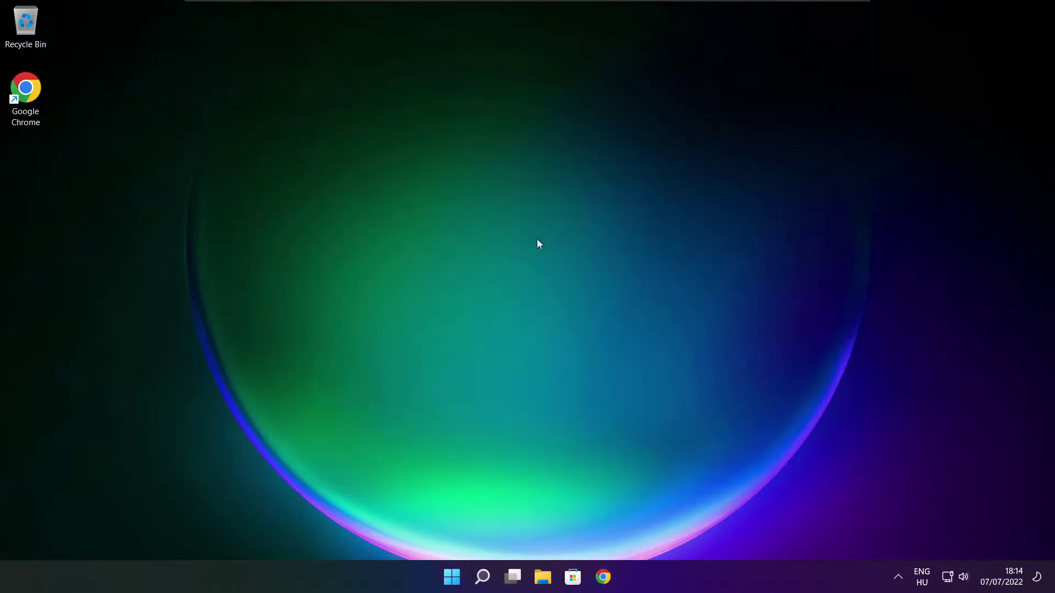
pyautogui.click(483, 582)
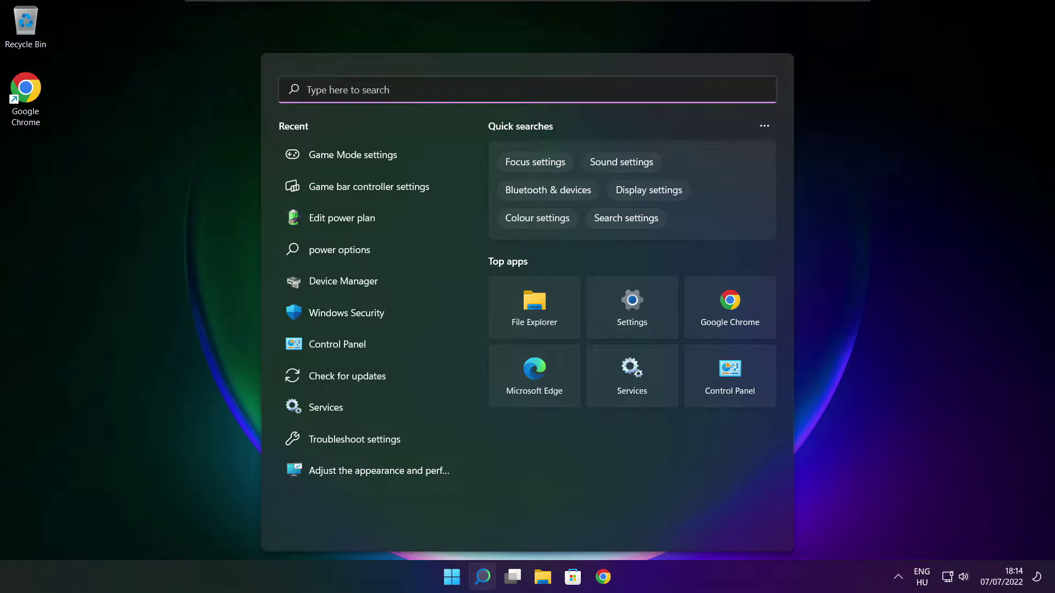
pyautogui.write('optimi')
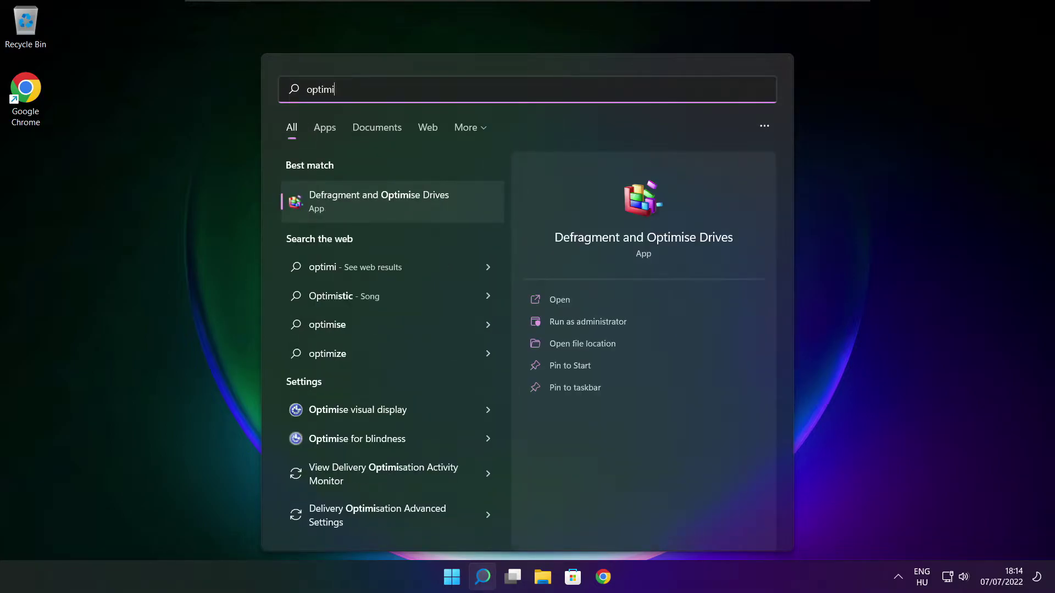
pyautogui.write('se')
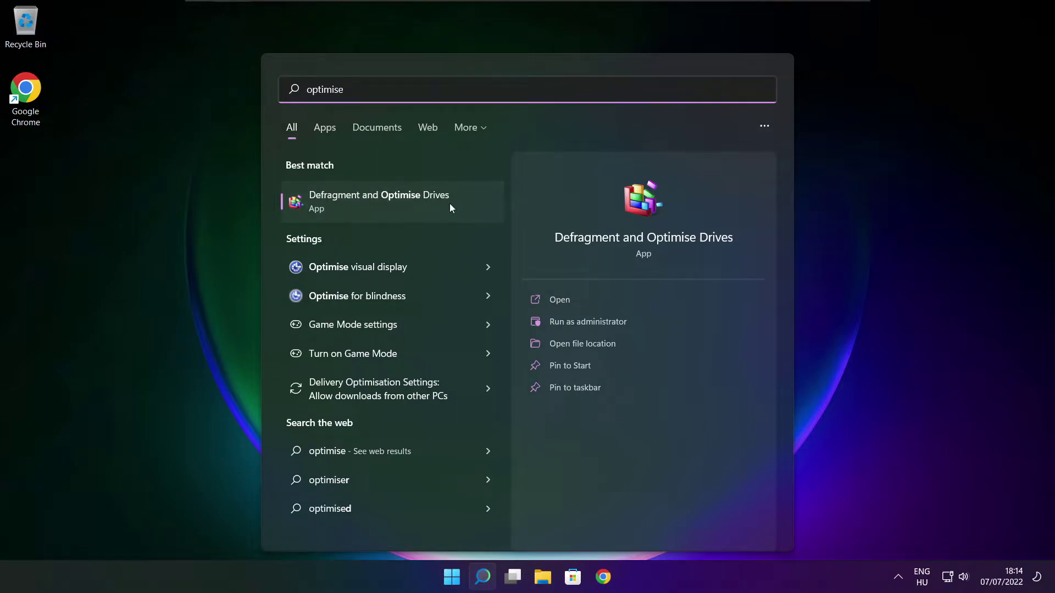
pyautogui.click(407, 202)
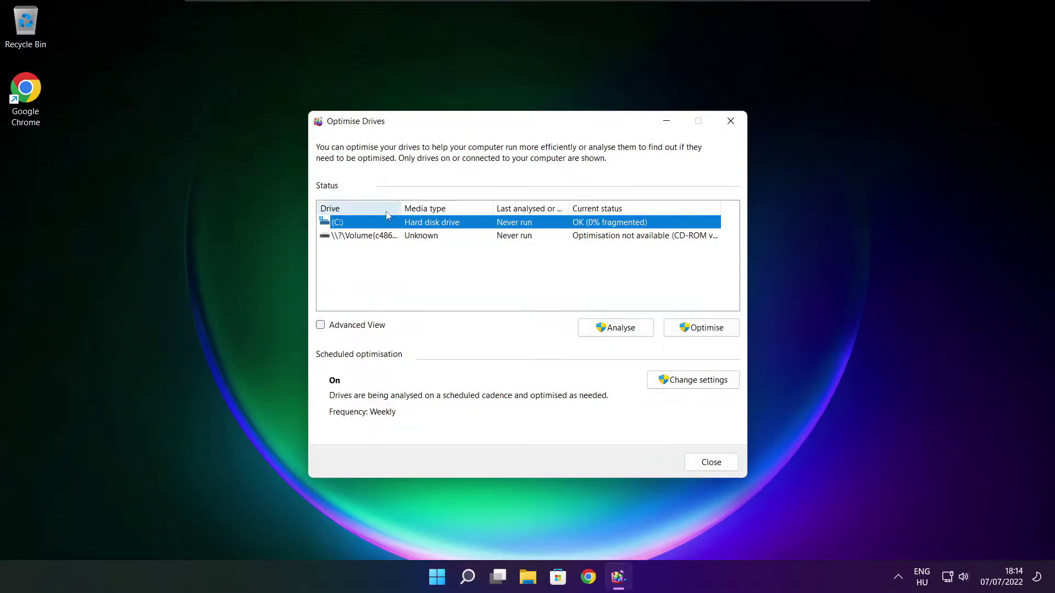
# Analyse drive C: (9% fragmented), optimise it, and close Optimise Drives
pyautogui.click(610, 328)
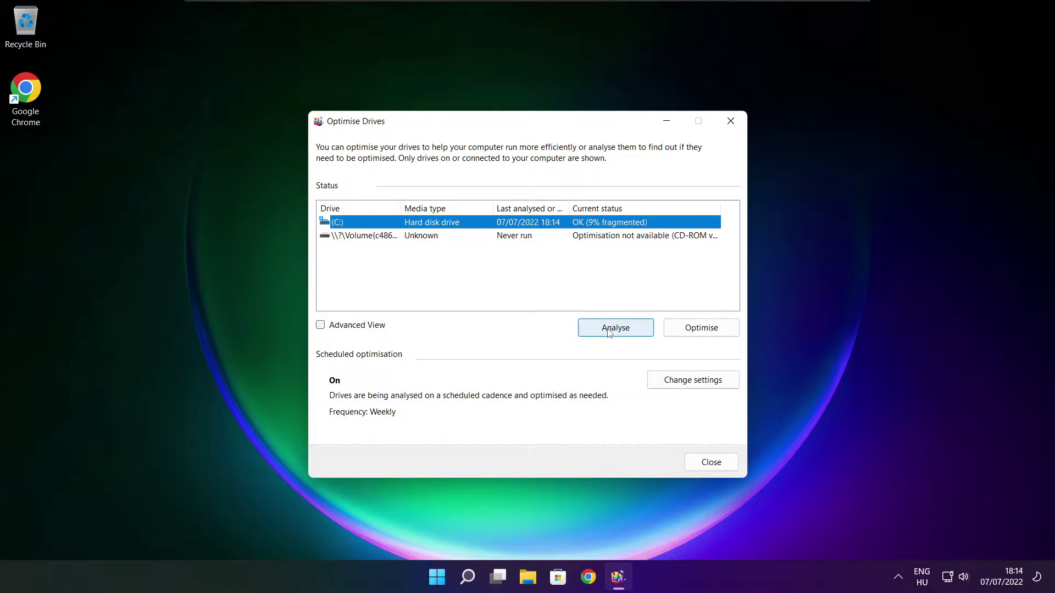
pyautogui.click(707, 330)
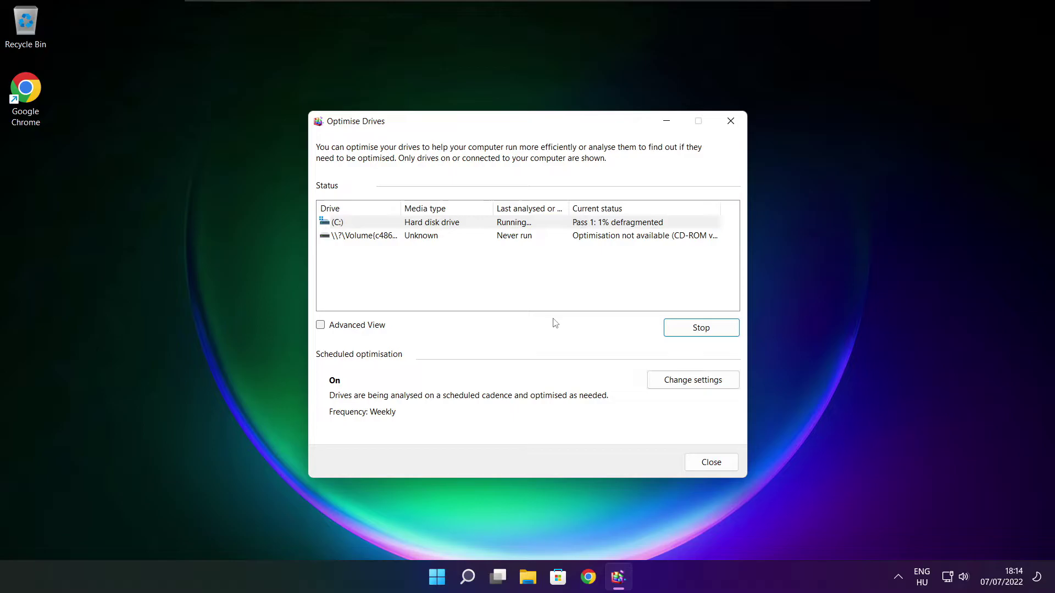
pyautogui.hotkey('alt', 'F4')
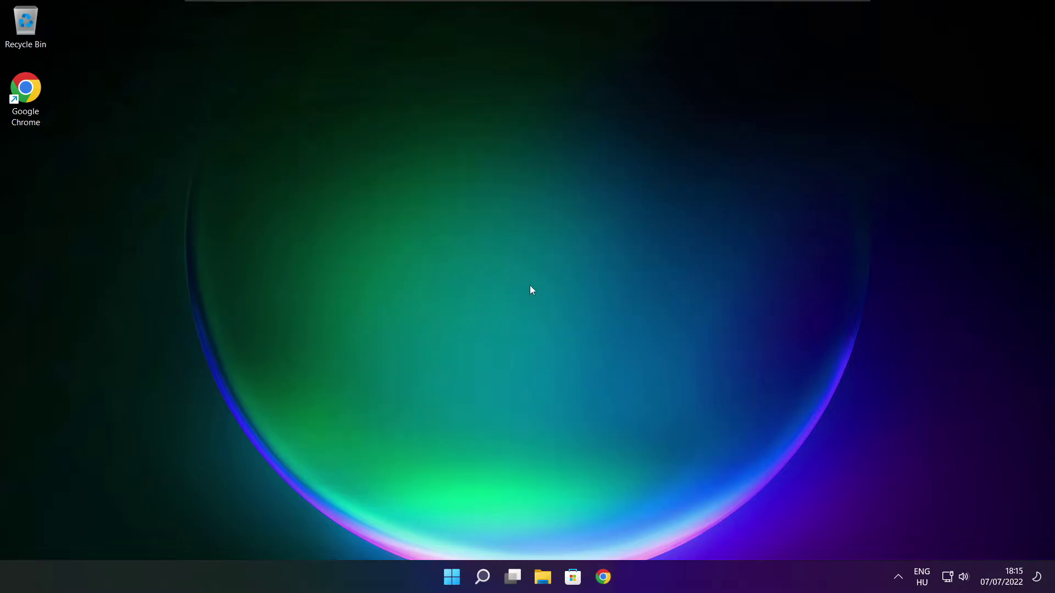
# Run Check for updates on the Windows Update page, then close Settings
pyautogui.click(482, 577)
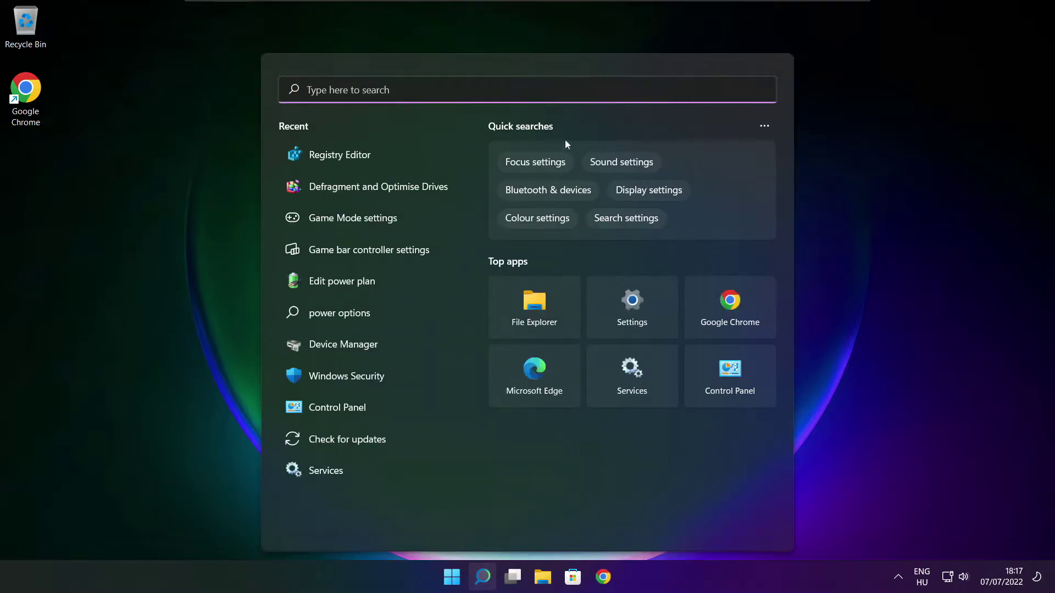
pyautogui.write('updates')
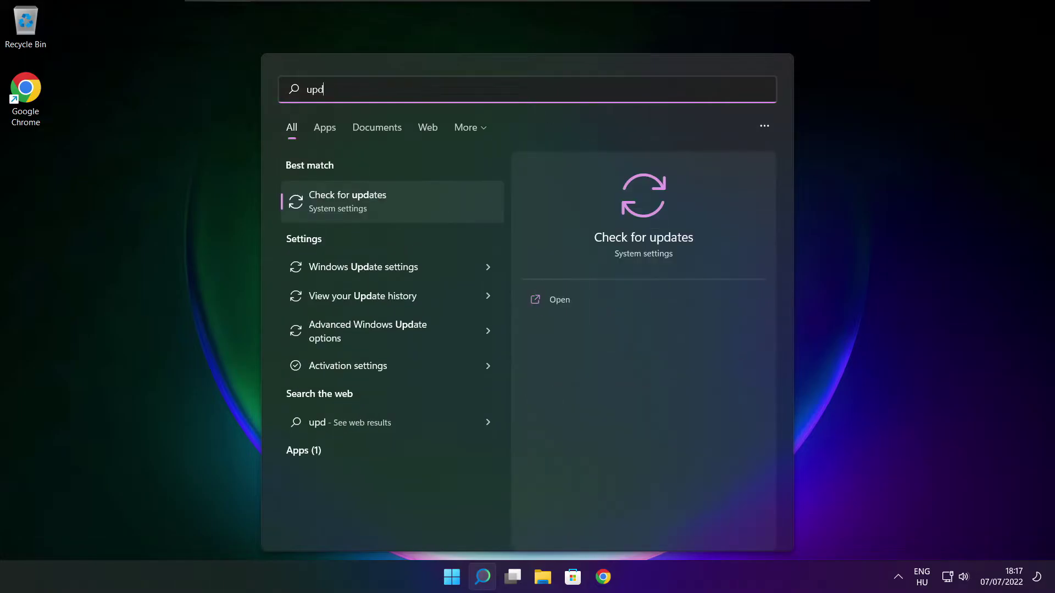
pyautogui.click(383, 205)
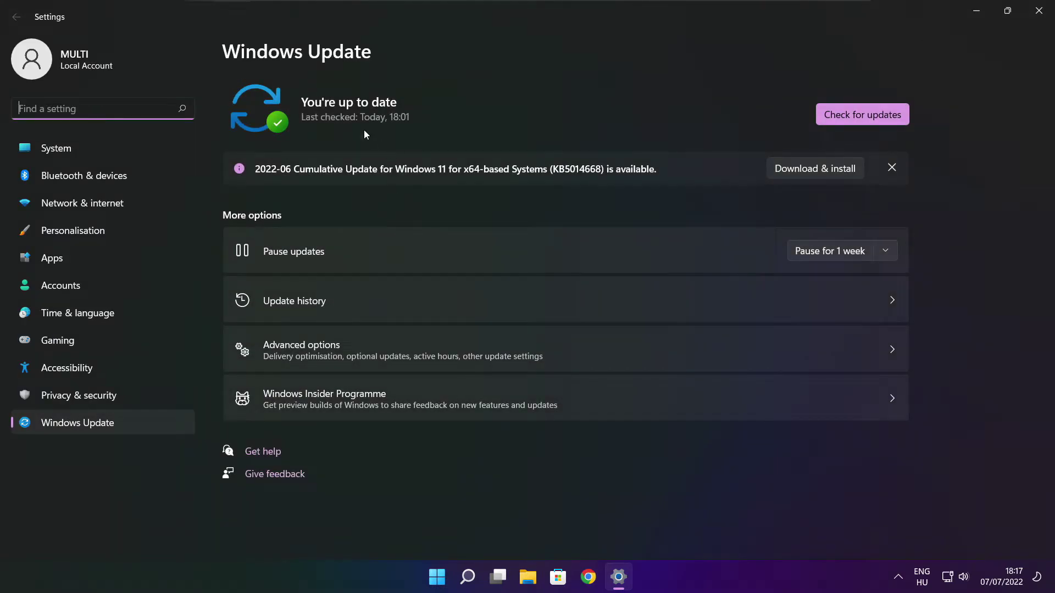
pyautogui.click(862, 114)
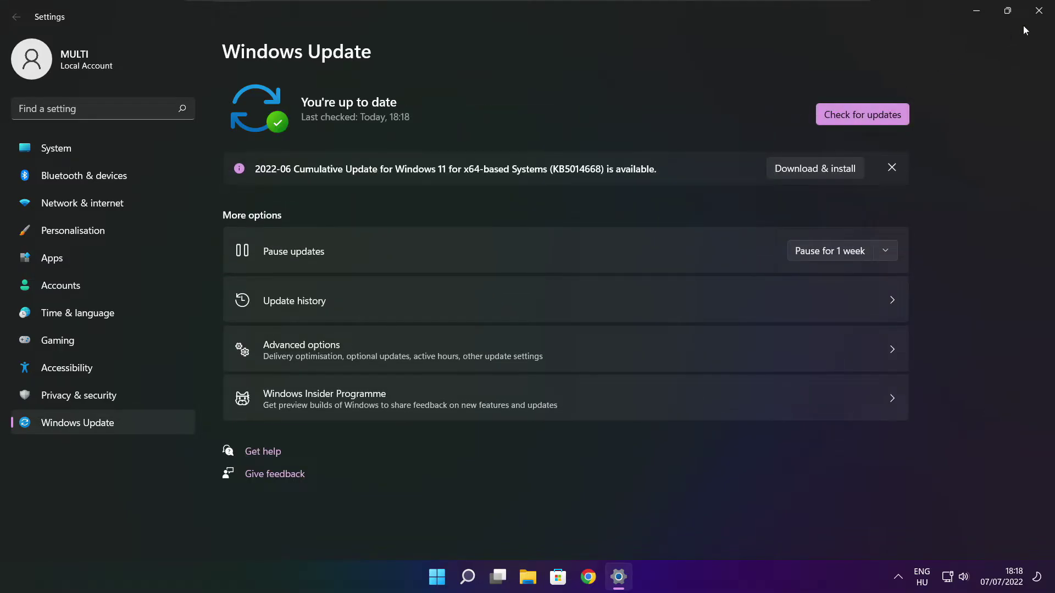
pyautogui.click(1038, 12)
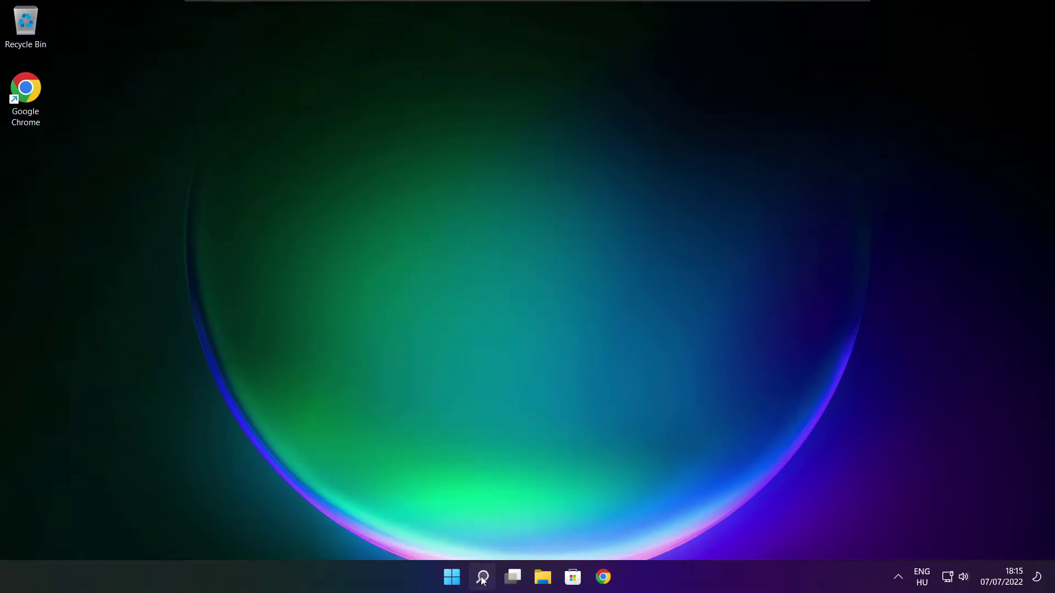
# Launch Registry Editor by searching 'regedit' and move its window toward screen centre
pyautogui.click(483, 577)
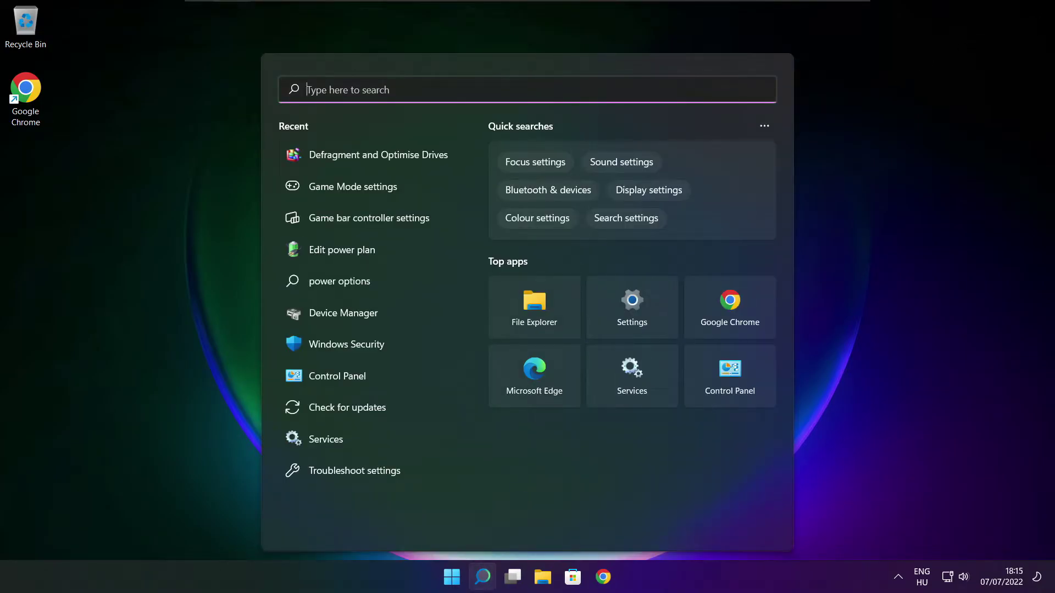
pyautogui.write('regedit')
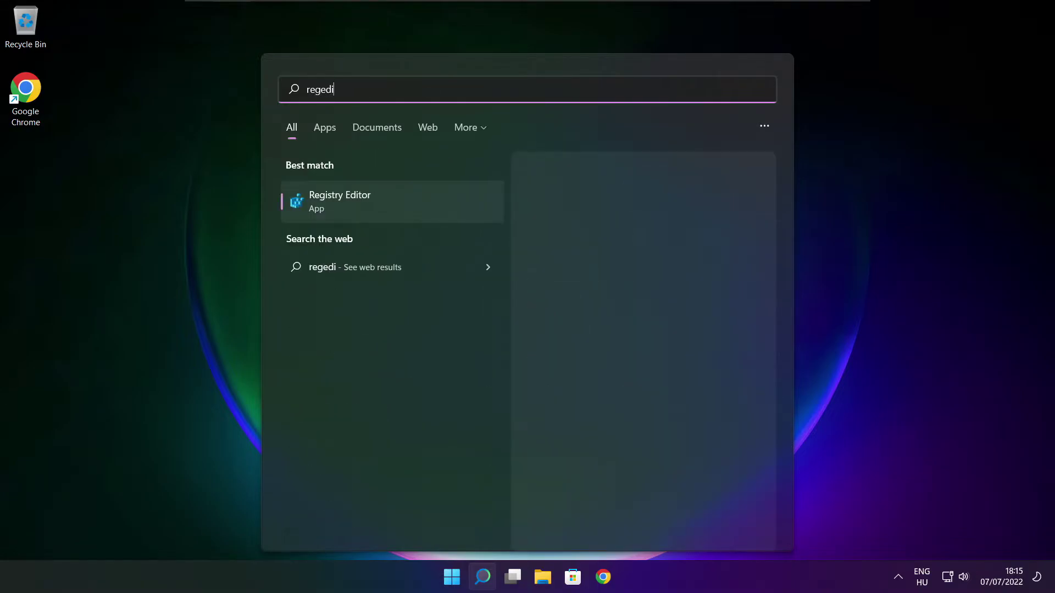
pyautogui.click(401, 201)
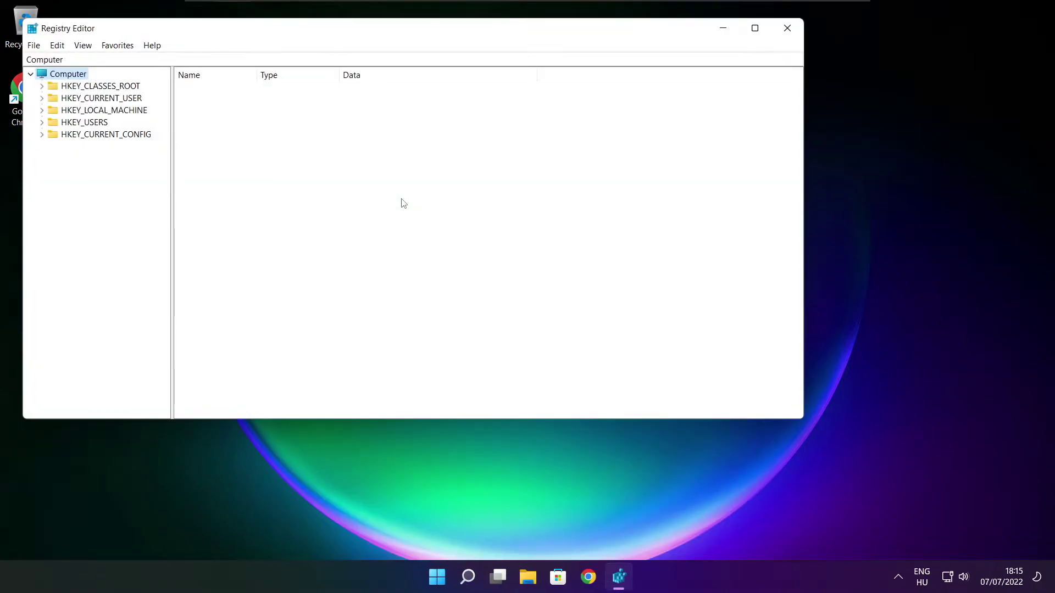
pyautogui.moveTo(318, 30); pyautogui.dragTo(428, 111)
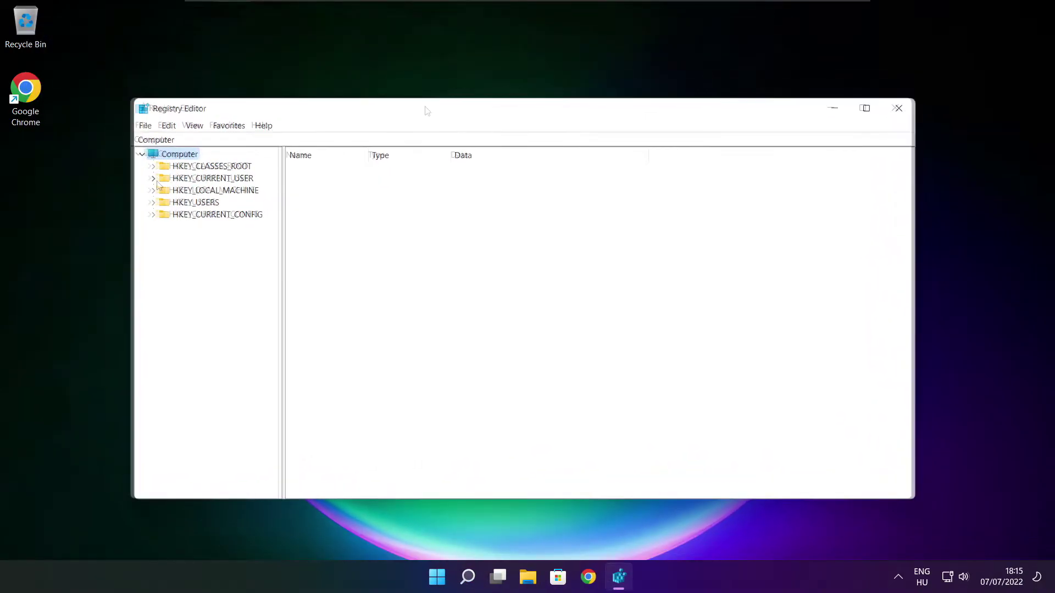
# Open HKEY_CURRENT_USER\System\GameConfigStore, widen the Name column, and select GameDVR_Enabled
pyautogui.click(157, 181)
pyautogui.click(154, 179)
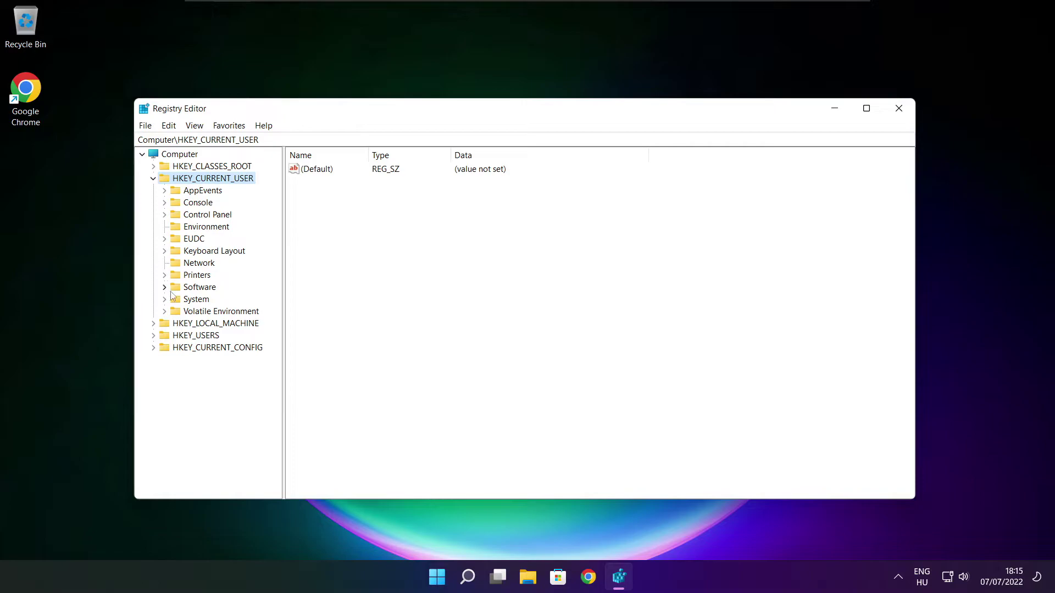
pyautogui.click(186, 302)
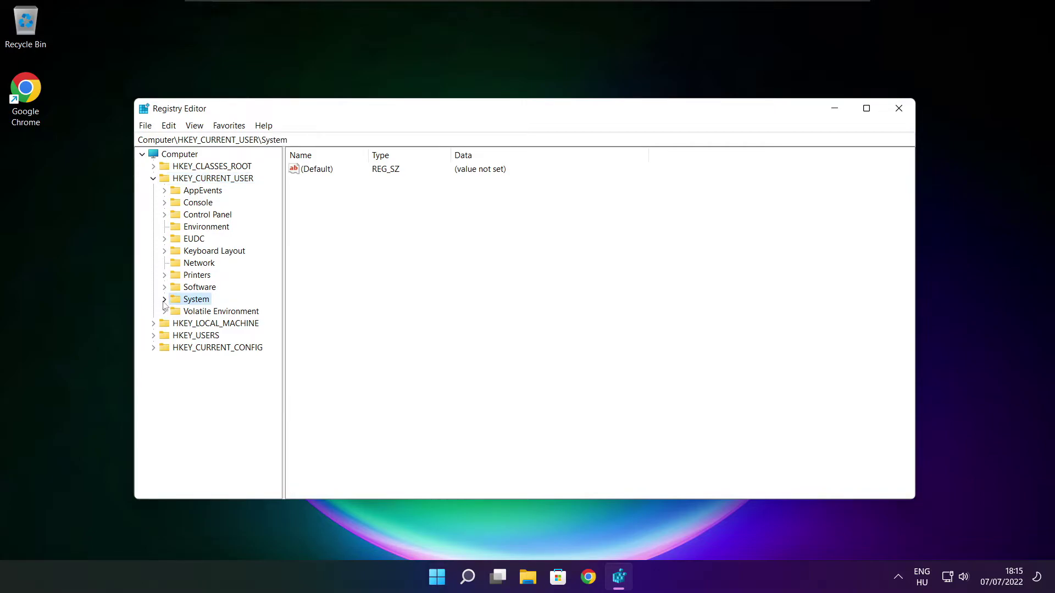
pyautogui.click(164, 300)
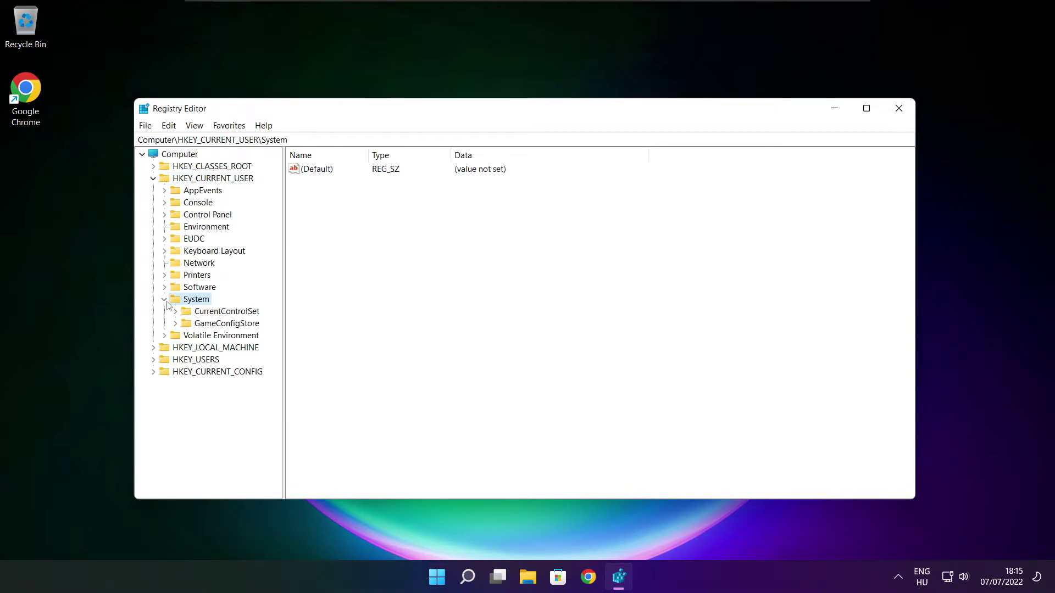
pyautogui.click(199, 325)
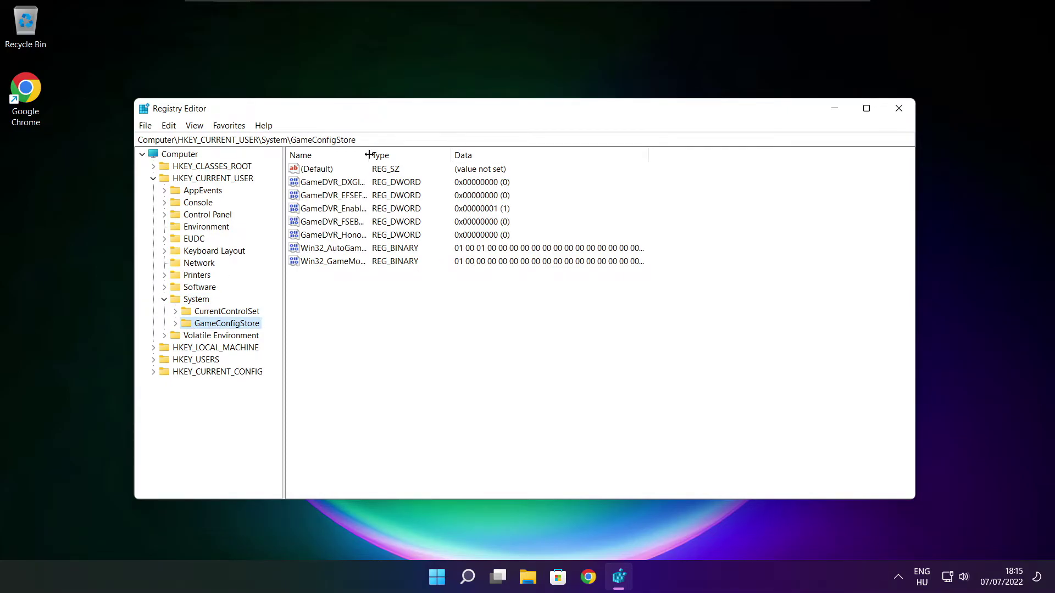
pyautogui.moveTo(369, 155); pyautogui.dragTo(461, 155)
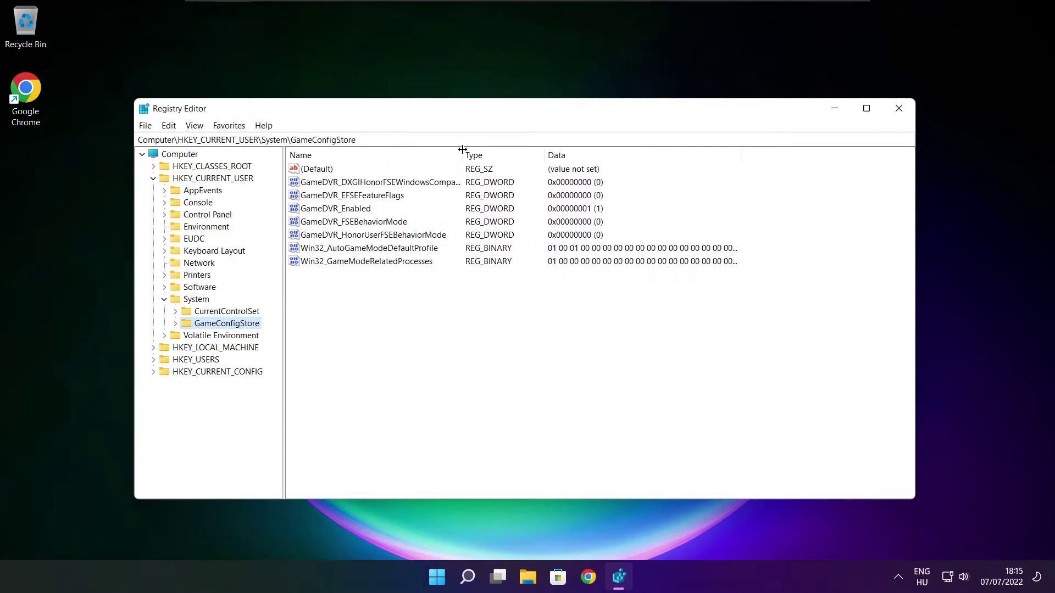
pyautogui.click(341, 212)
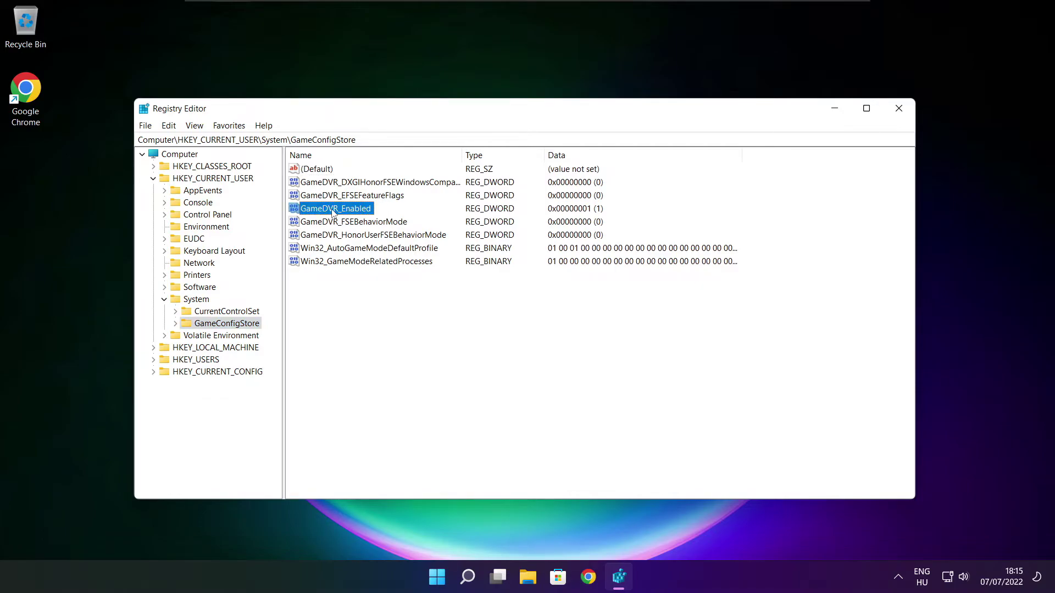
# Change GameDVR_Enabled's value data from 1 to 0, then collapse HKEY_CURRENT_USER
pyautogui.doubleClick(333, 211)
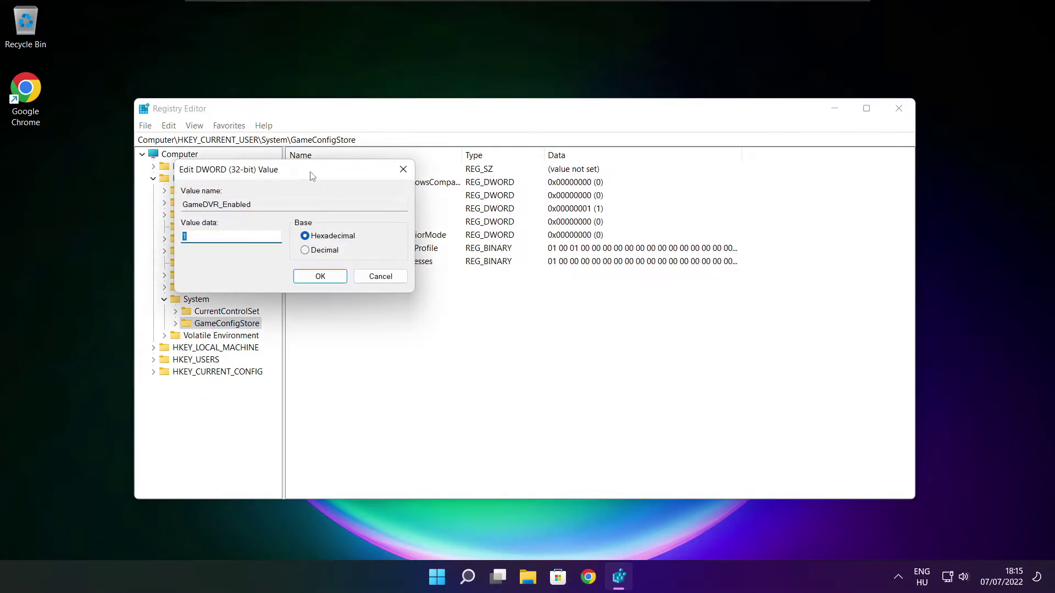
pyautogui.moveTo(311, 175); pyautogui.dragTo(555, 217)
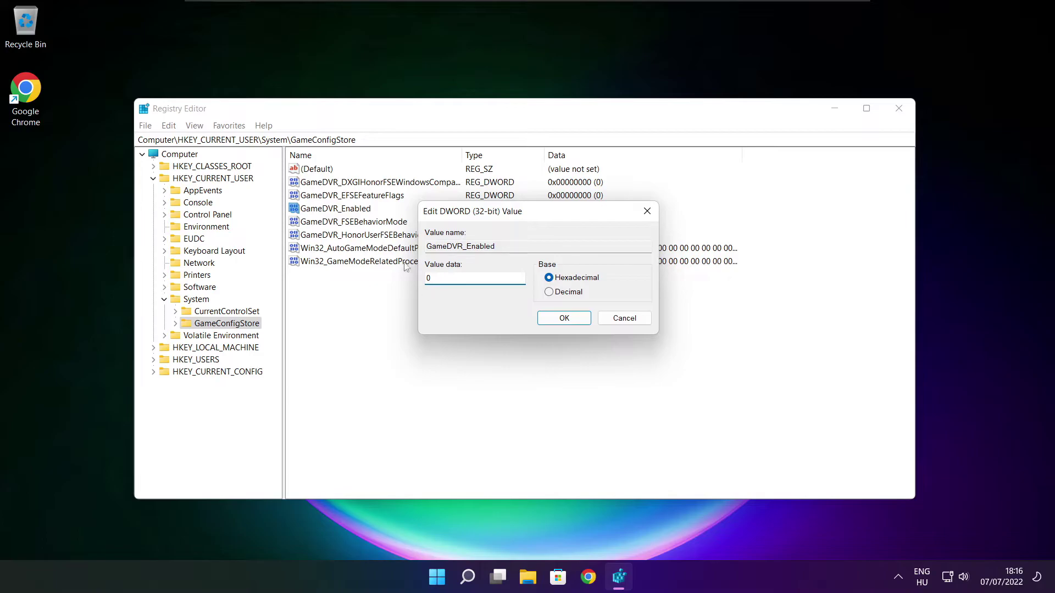
pyautogui.click(564, 318)
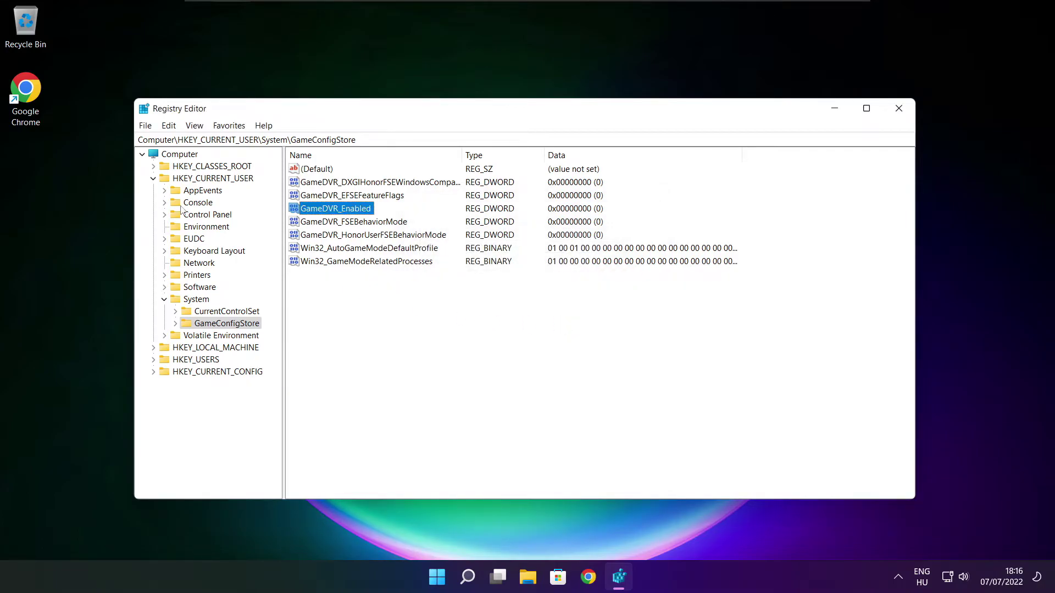
pyautogui.click(154, 179)
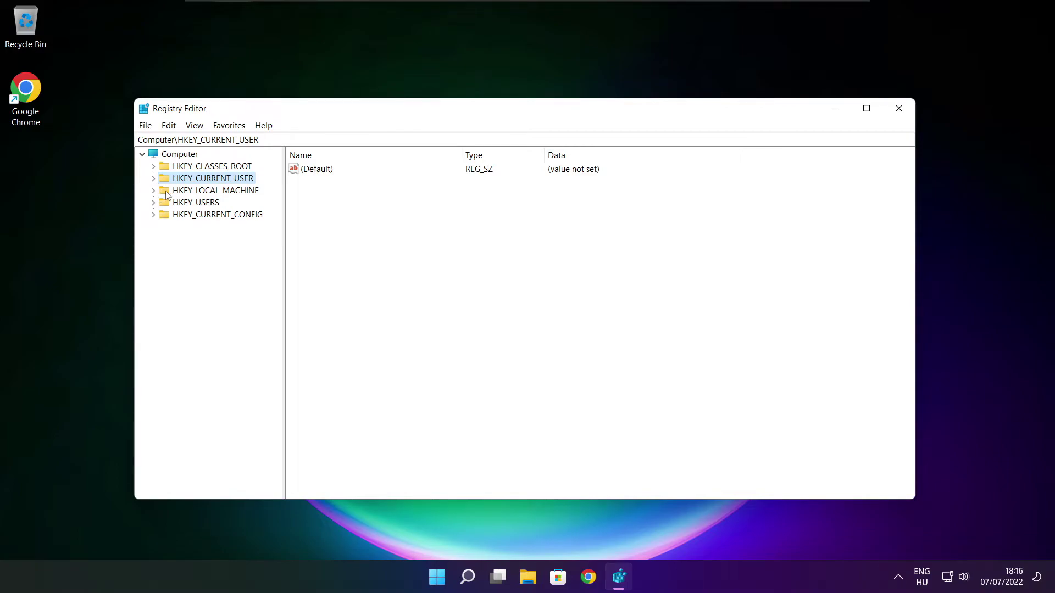
# Expand HKEY_LOCAL_MACHINE\SOFTWARE\Microsoft down to the PolicyManager key
pyautogui.click(250, 193)
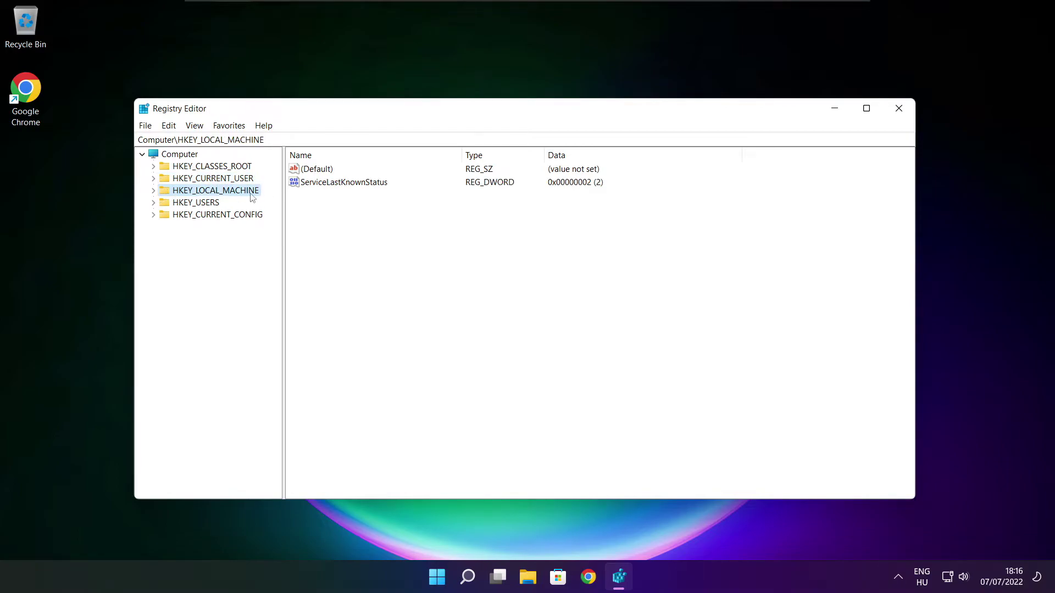
pyautogui.click(153, 190)
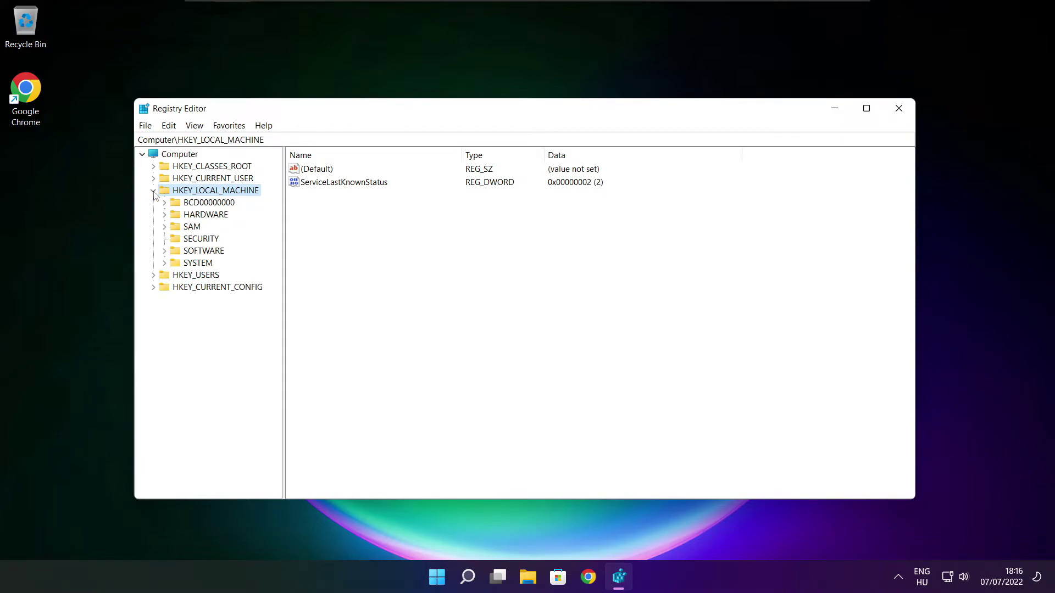
pyautogui.click(187, 254)
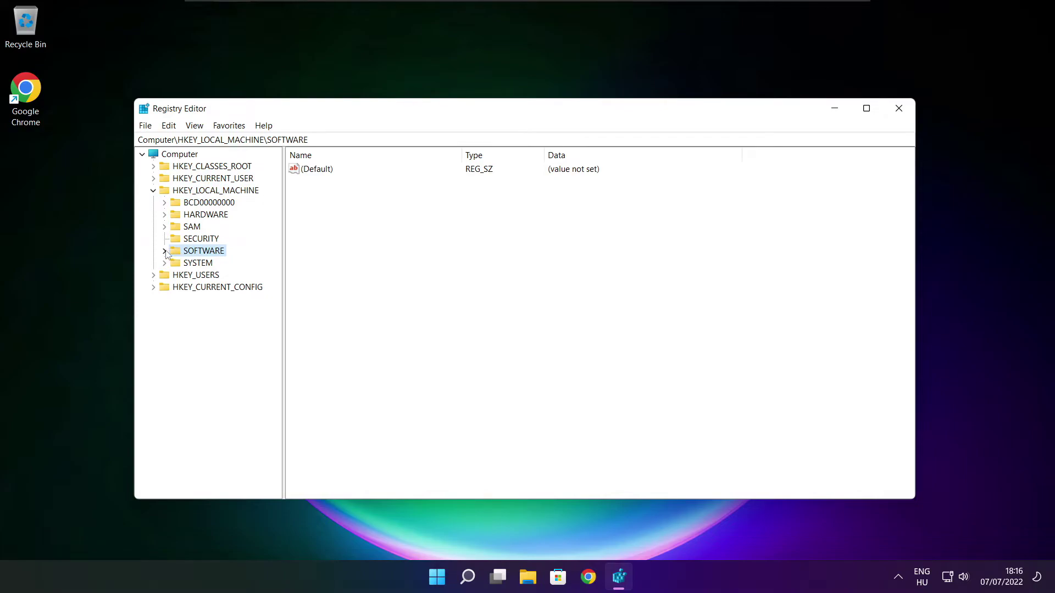
pyautogui.click(164, 251)
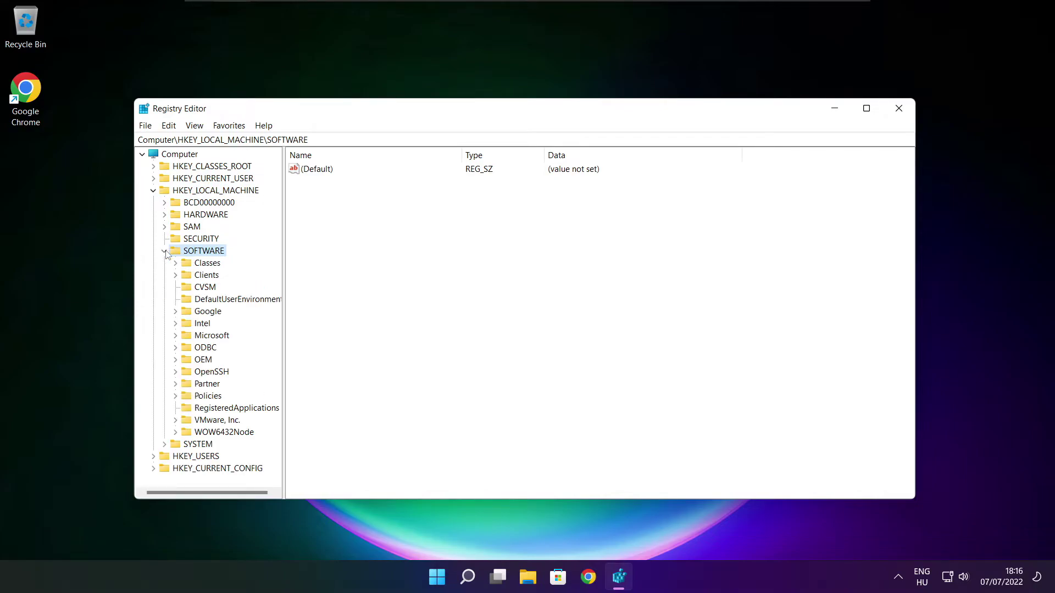
pyautogui.click(196, 337)
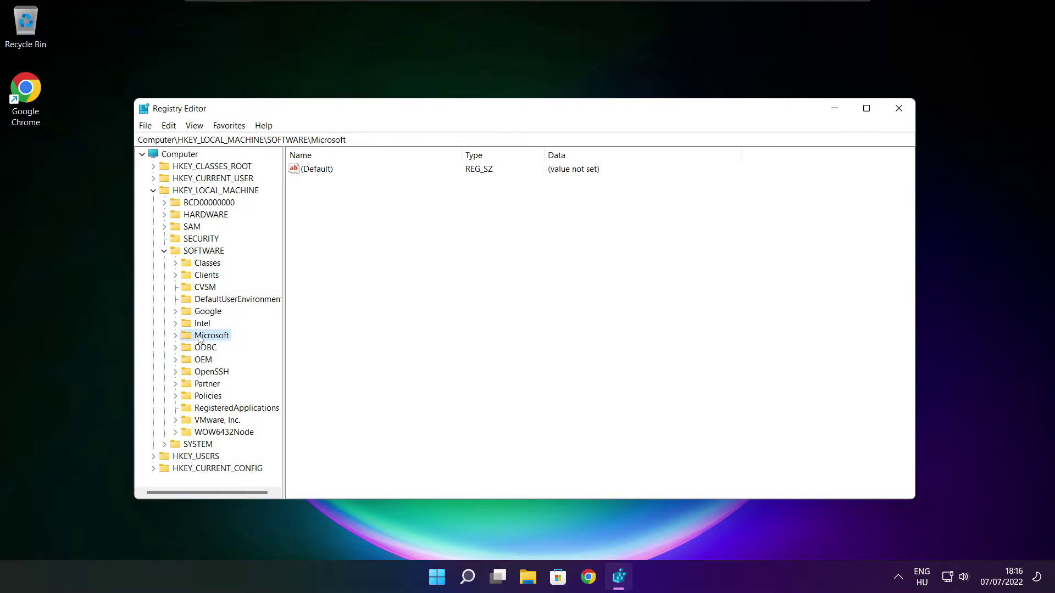
pyautogui.click(176, 336)
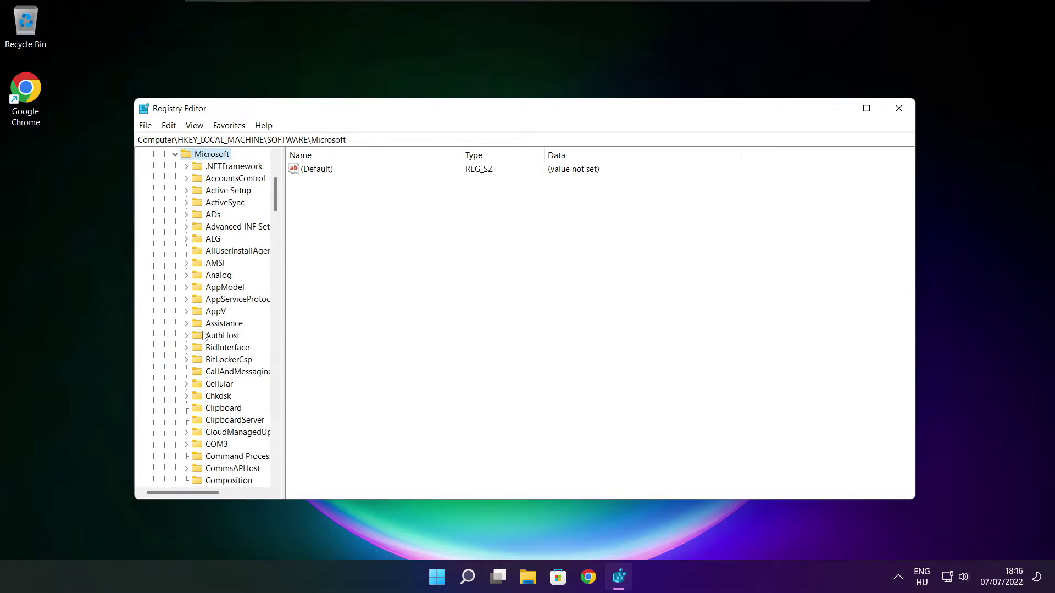
pyautogui.scroll(-20, 217, 330)
pyautogui.scroll(-20, 217, 330)
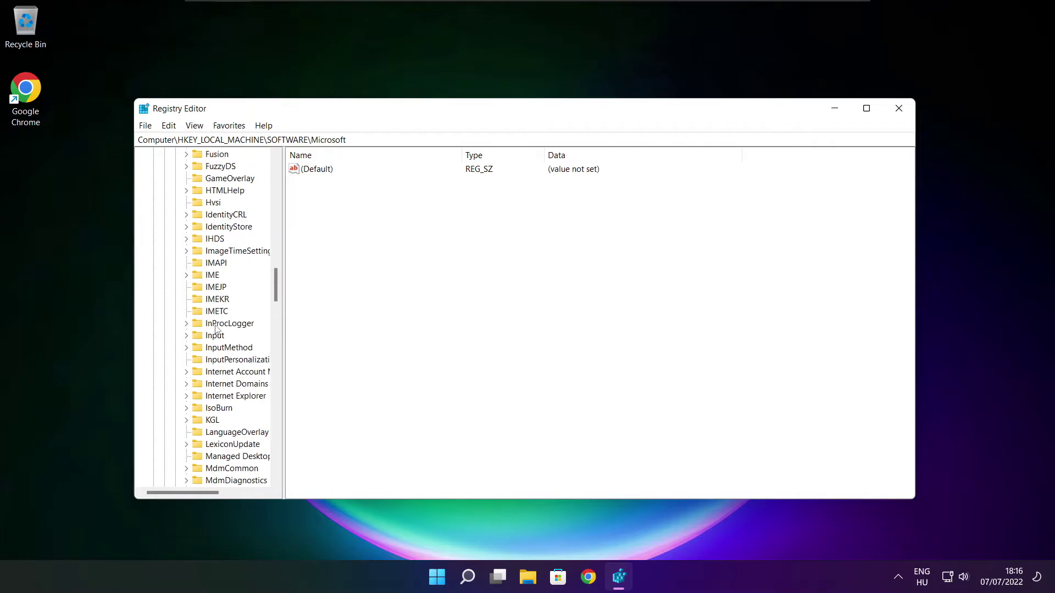
pyautogui.scroll(-5, 216, 329)
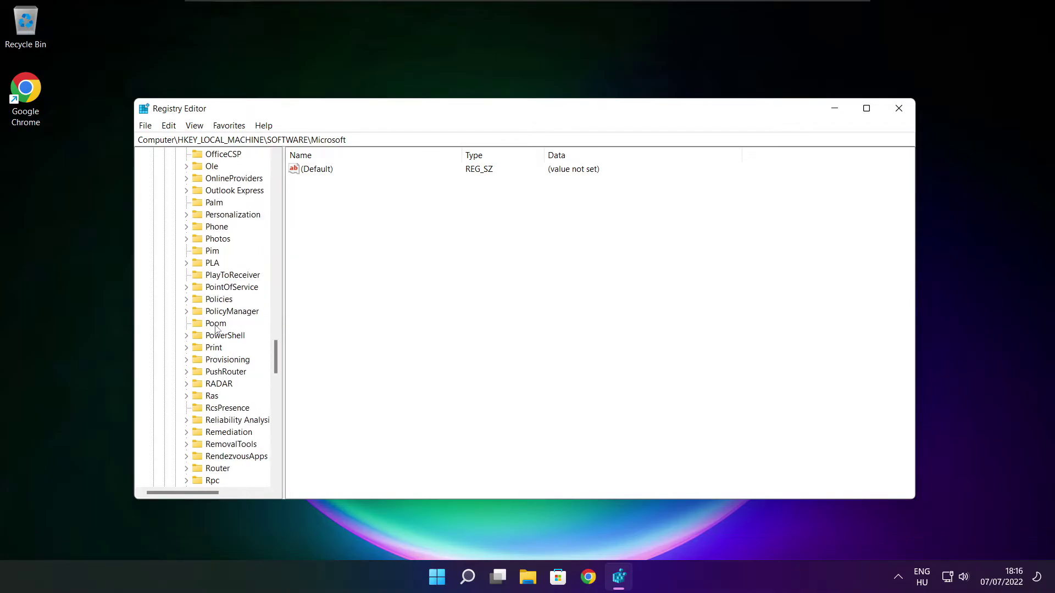
pyautogui.scroll(-1, 216, 329)
pyautogui.scroll(1, 217, 329)
pyautogui.click(201, 316)
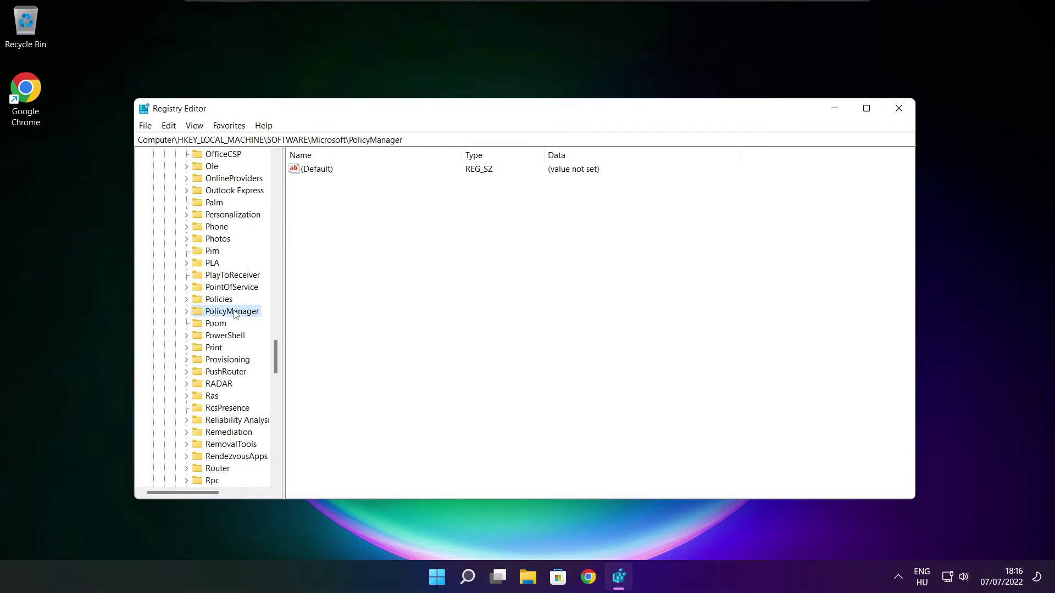
pyautogui.click(186, 312)
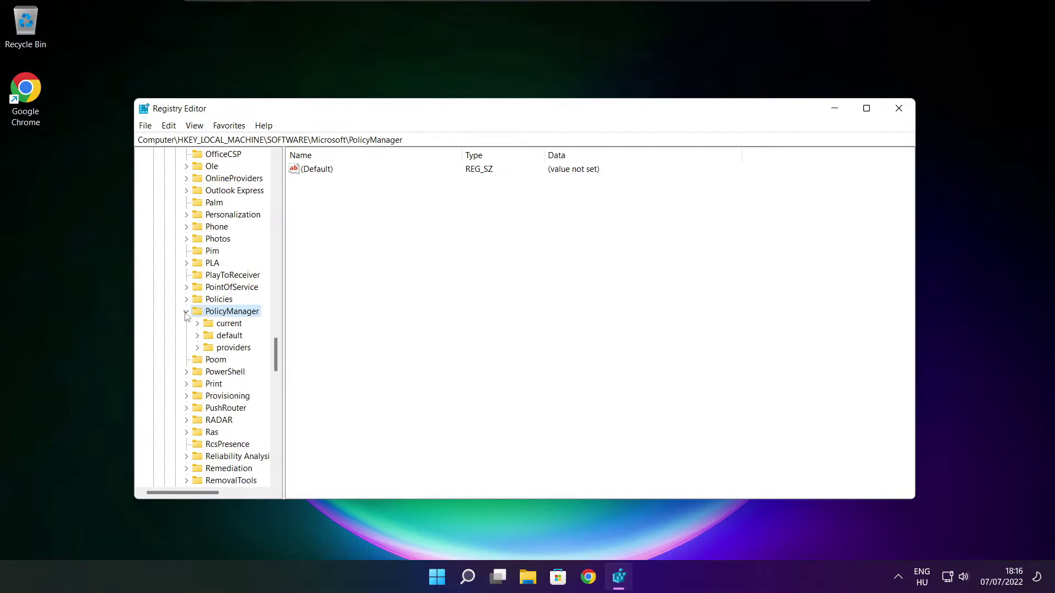
# Widen the key tree and select the 'value' entry under default\ApplicationManagement\AllowGameDVR
pyautogui.click(223, 338)
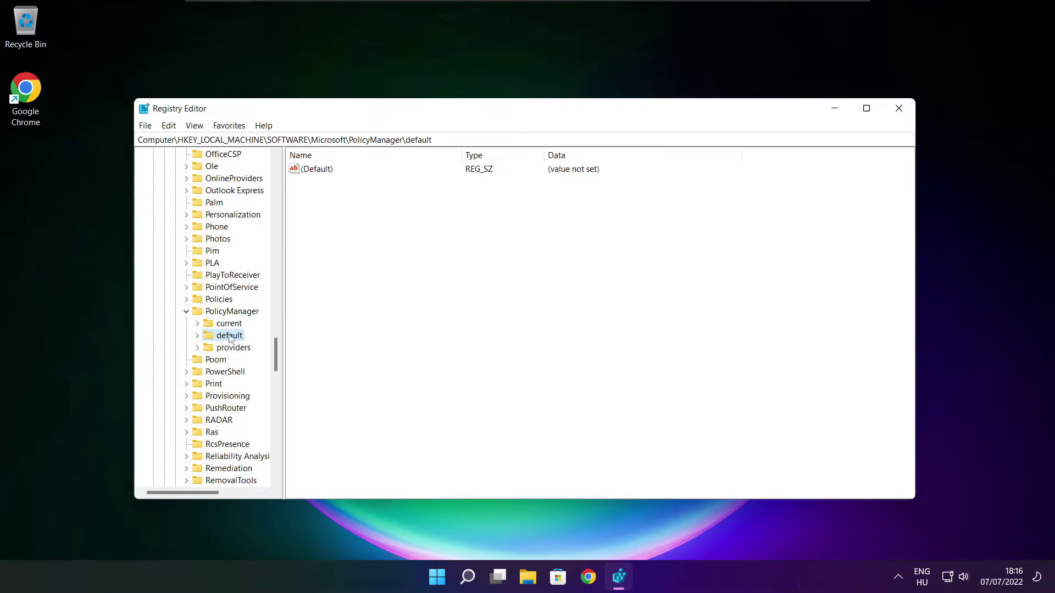
pyautogui.click(198, 337)
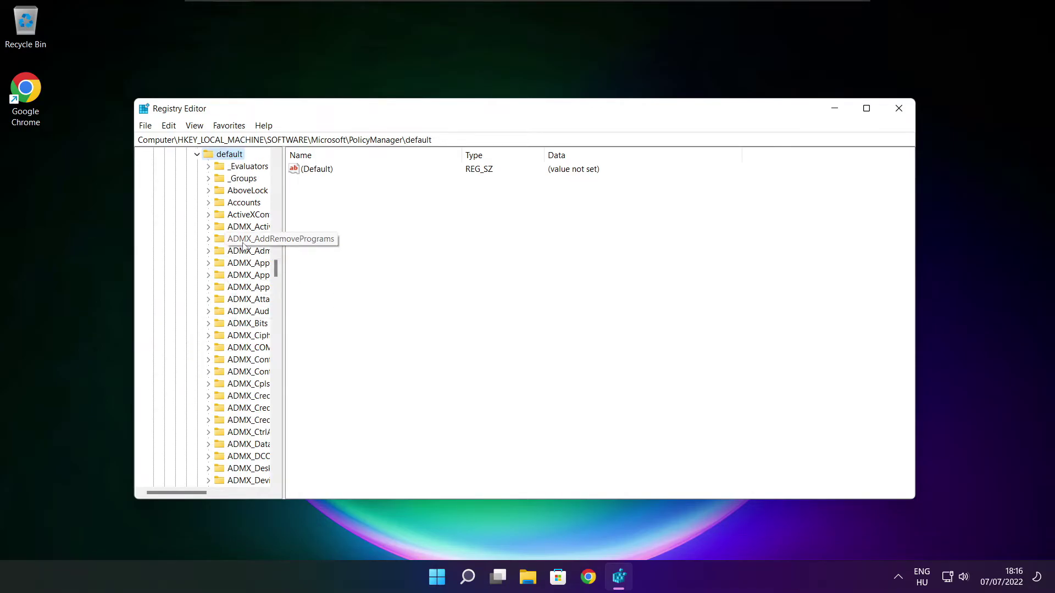
pyautogui.scroll(-20, 244, 246)
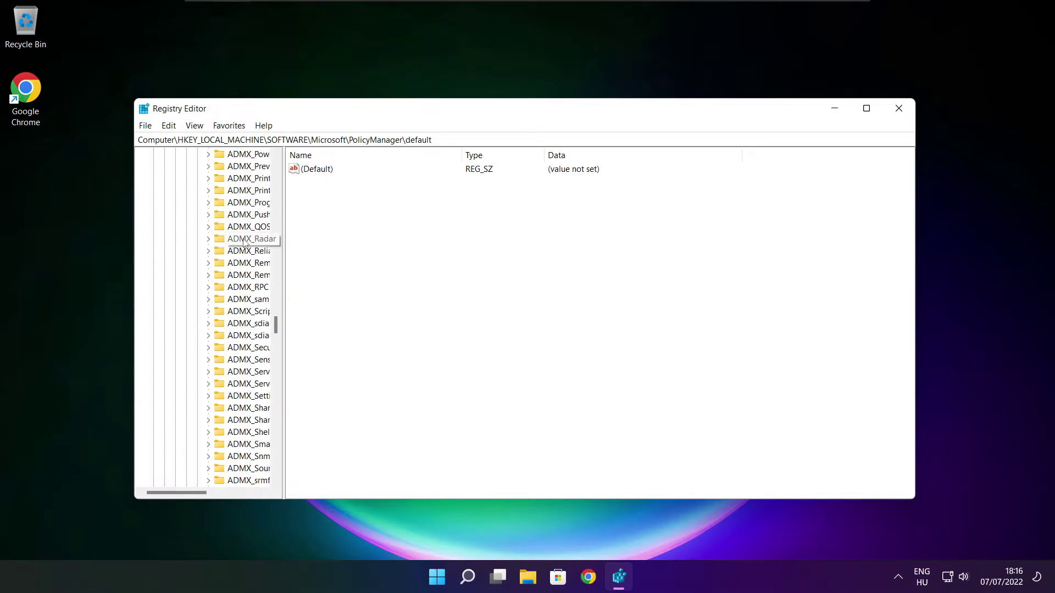
pyautogui.scroll(-12, 244, 242)
pyautogui.moveTo(283, 240); pyautogui.dragTo(348, 240)
pyautogui.scroll(1, 302, 238)
pyautogui.click(250, 228)
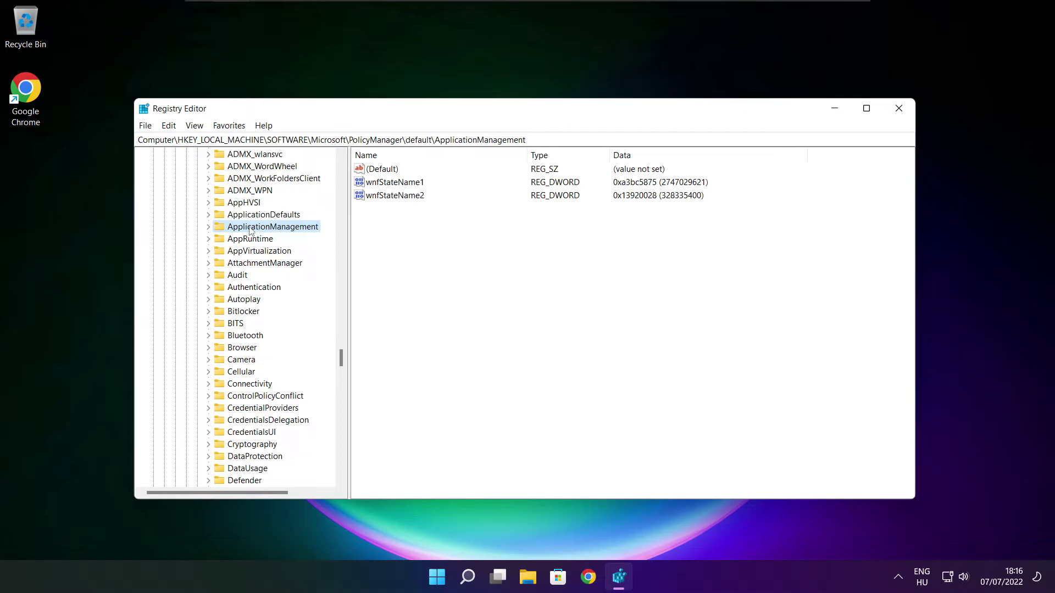
pyautogui.click(208, 227)
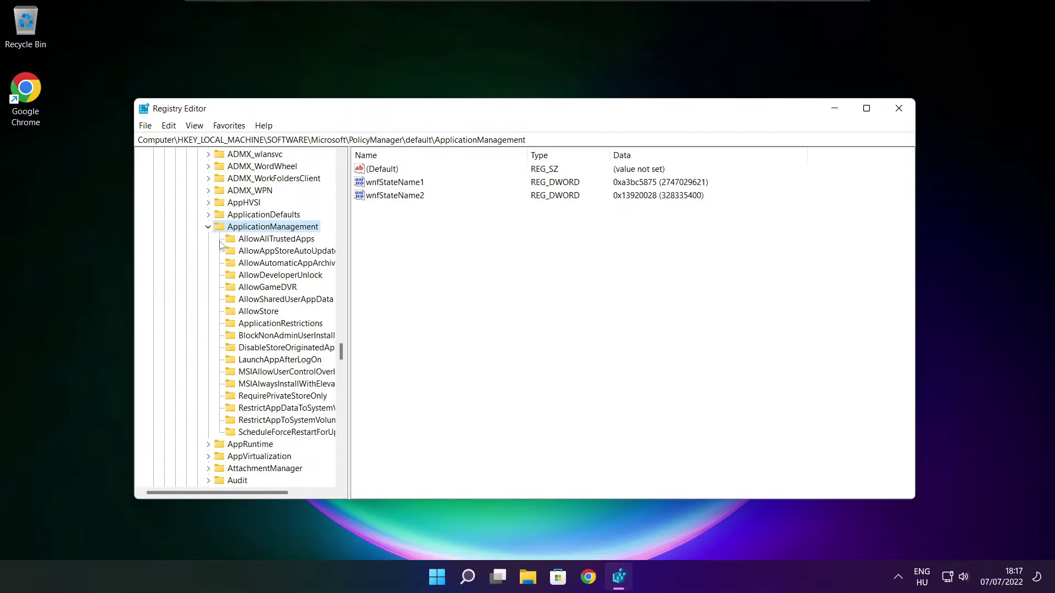
pyautogui.moveTo(348, 277); pyautogui.dragTo(360, 278)
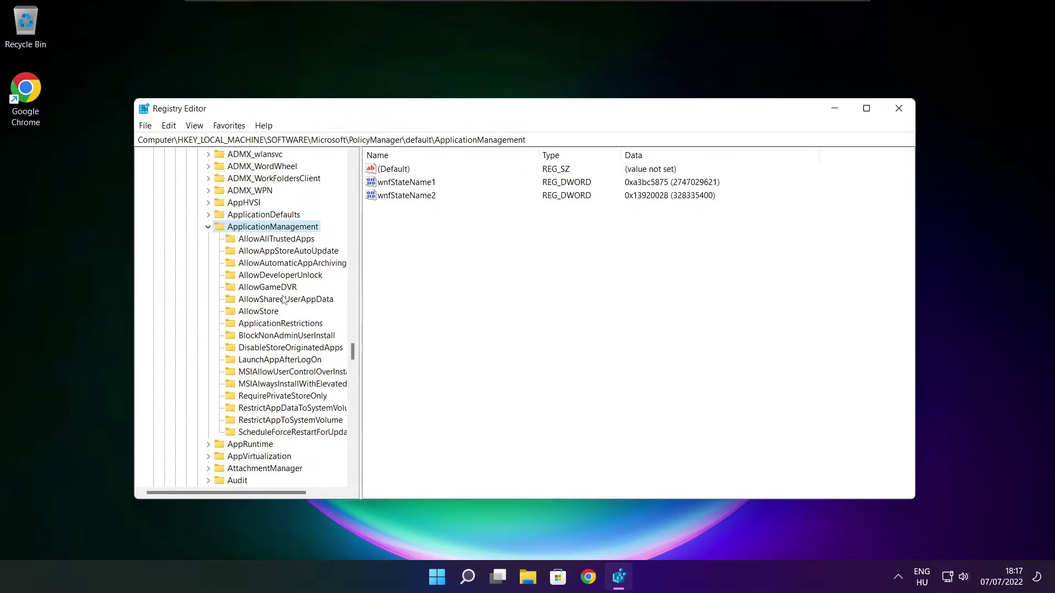
pyautogui.click(266, 288)
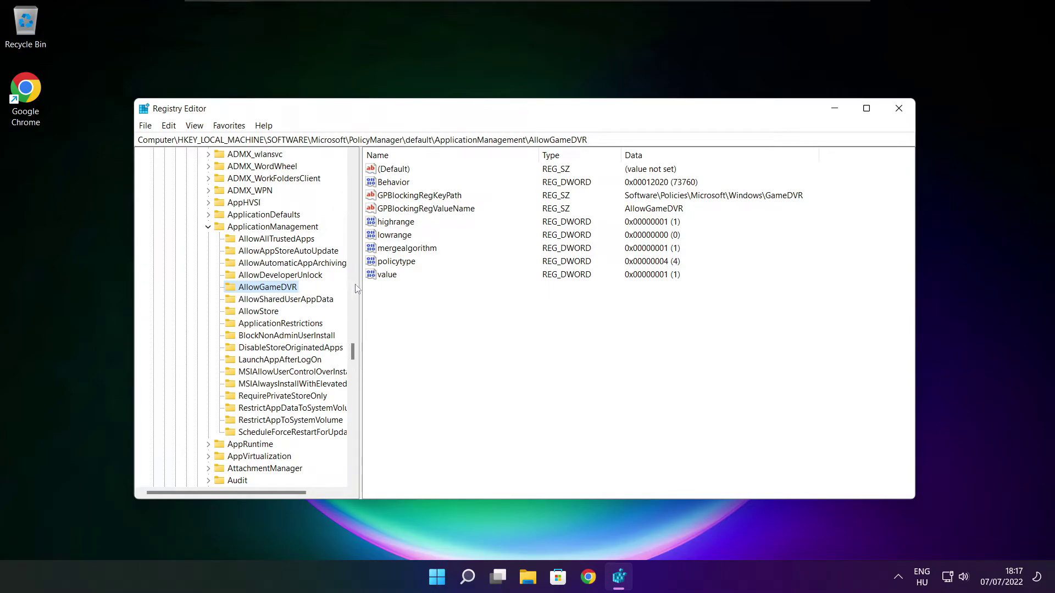
pyautogui.click(387, 276)
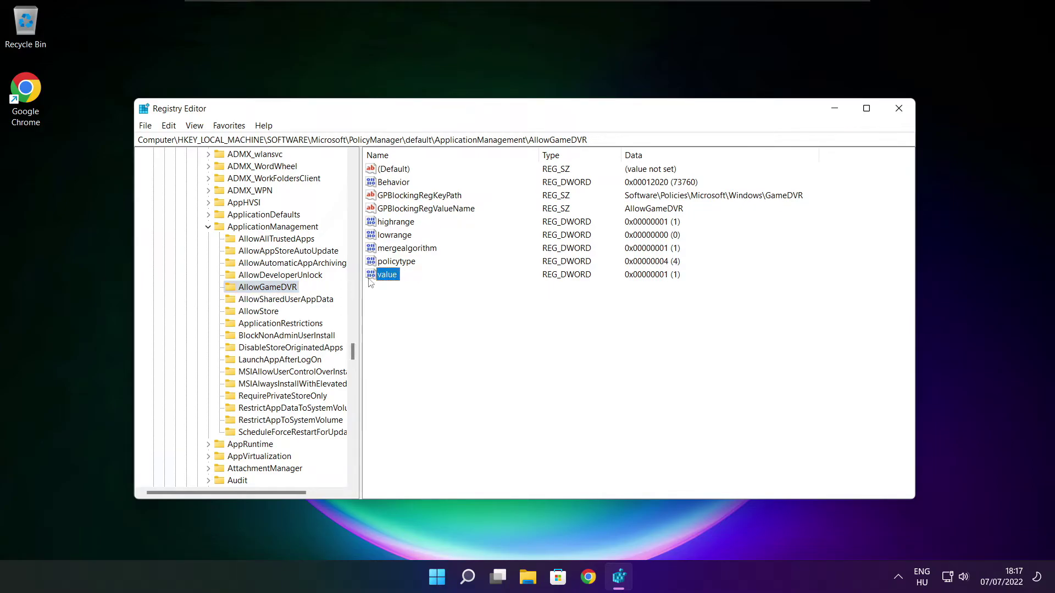
# Change the AllowGameDVR 'value' entry's data from 1 to 0
pyautogui.doubleClick(391, 275)
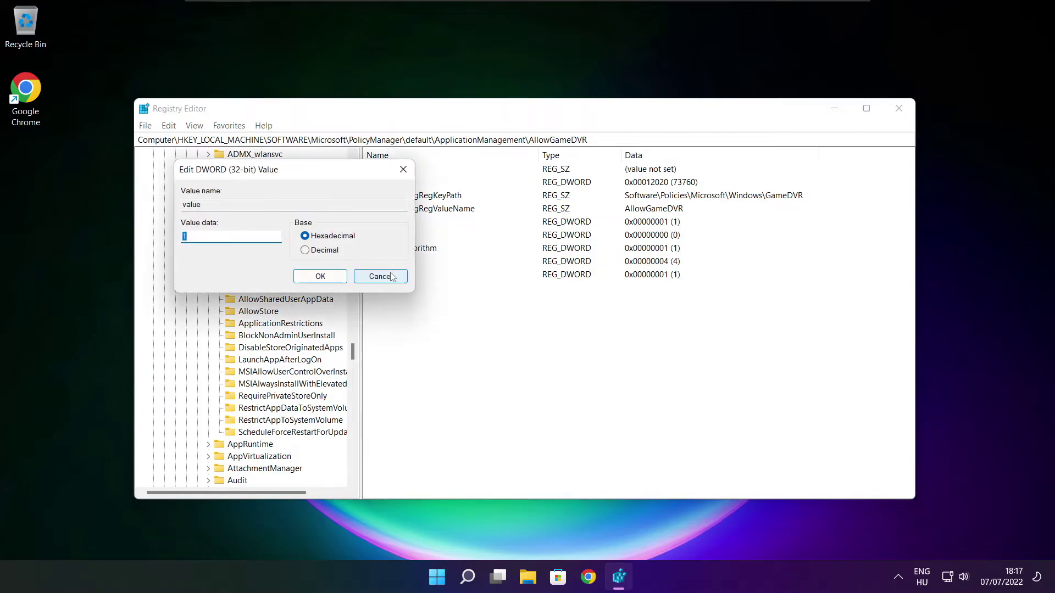
pyautogui.moveTo(414, 207); pyautogui.dragTo(536, 220)
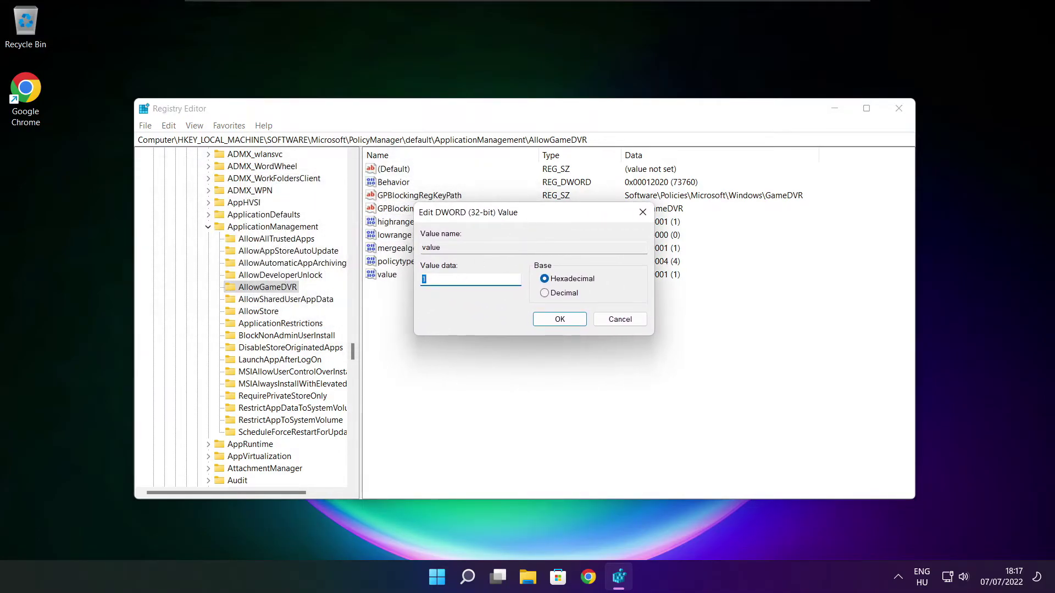
pyautogui.write('0')
pyautogui.click(559, 320)
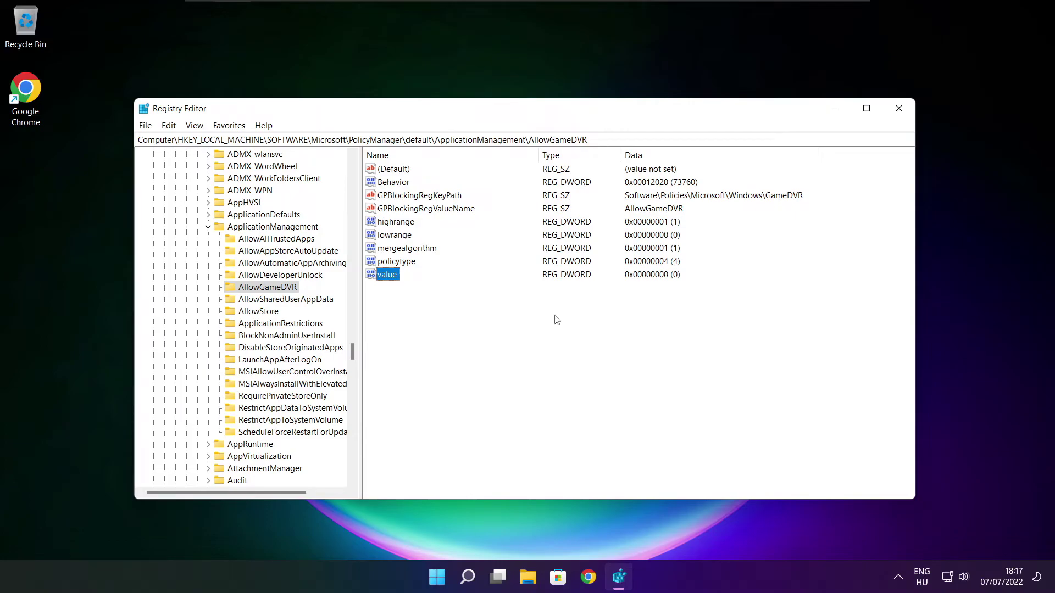
# Close Registry Editor and download dxwebsetup.exe from the DirectX End-User Runtime Web Installer page in Chrome
pyautogui.click(900, 112)
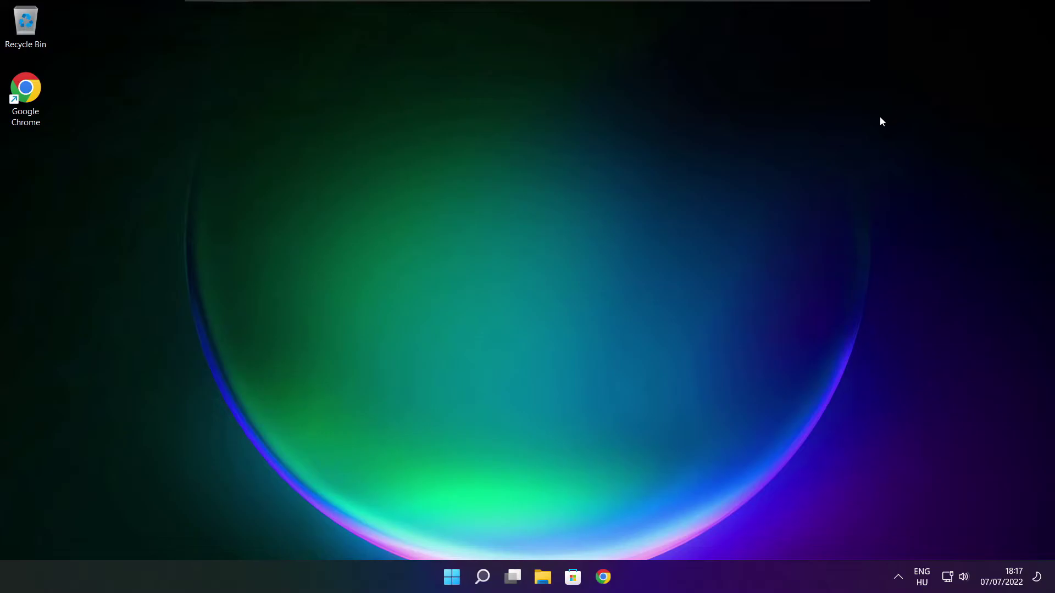
pyautogui.click(606, 580)
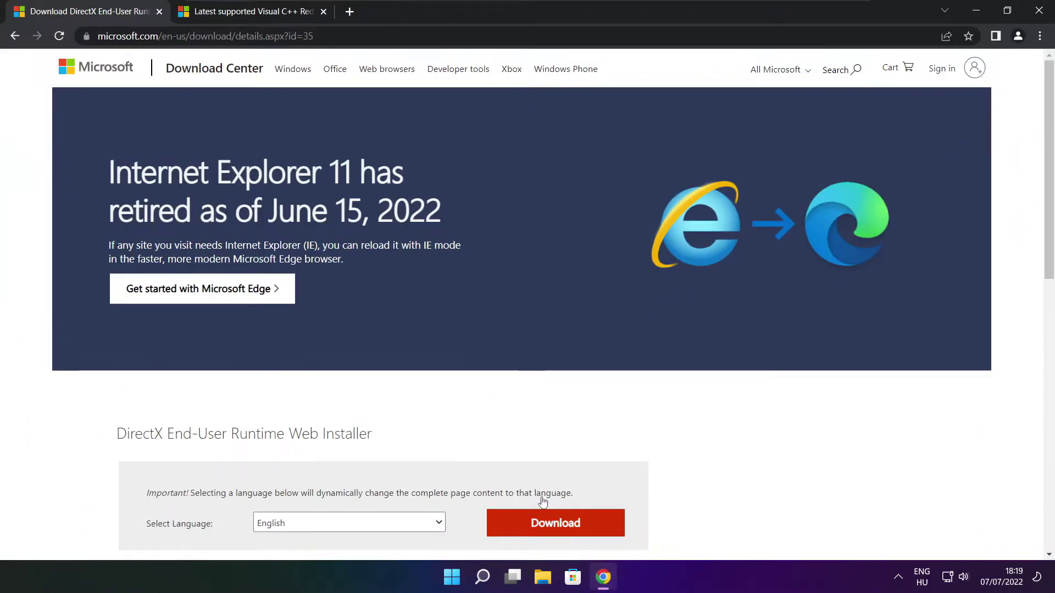
pyautogui.click(314, 36)
pyautogui.moveTo(314, 36)
pyautogui.mouseDown()
pyautogui.moveTo(97, 36)
pyautogui.moveTo(313, 36)
pyautogui.mouseUp()
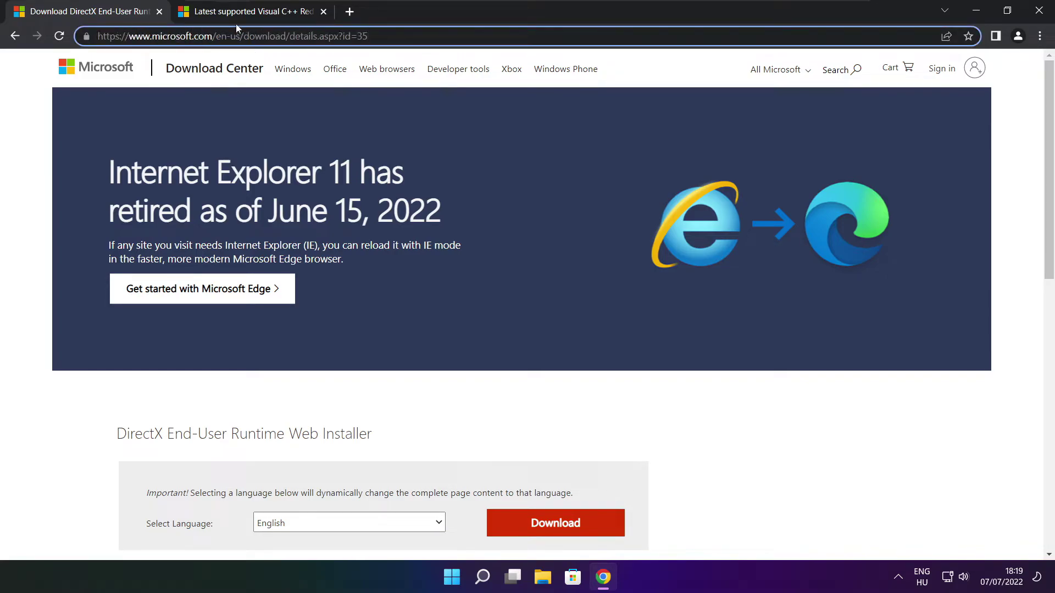
pyautogui.click(377, 397)
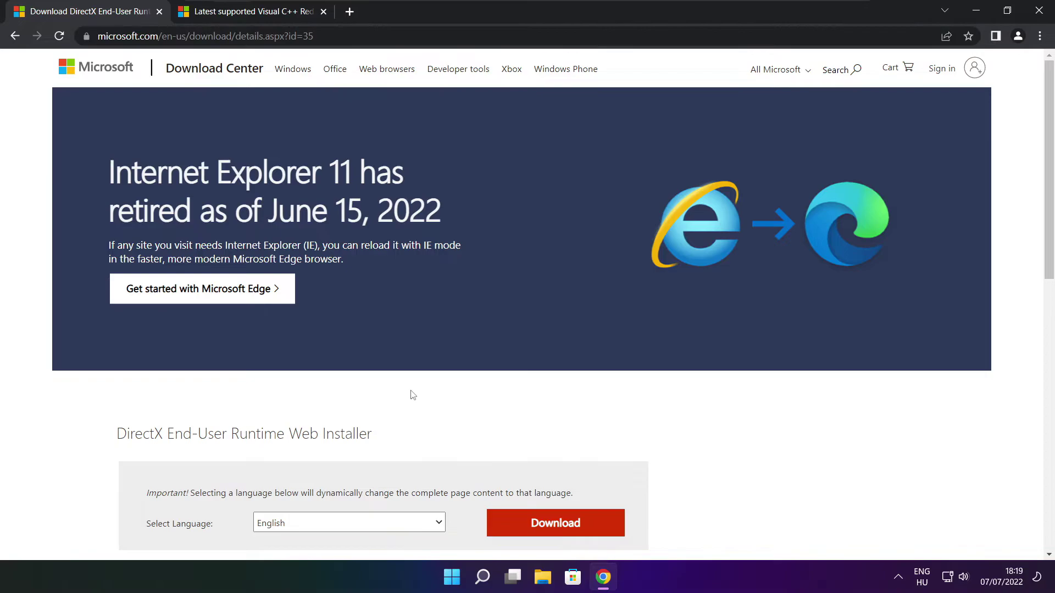
pyautogui.scroll(-4, 390, 231)
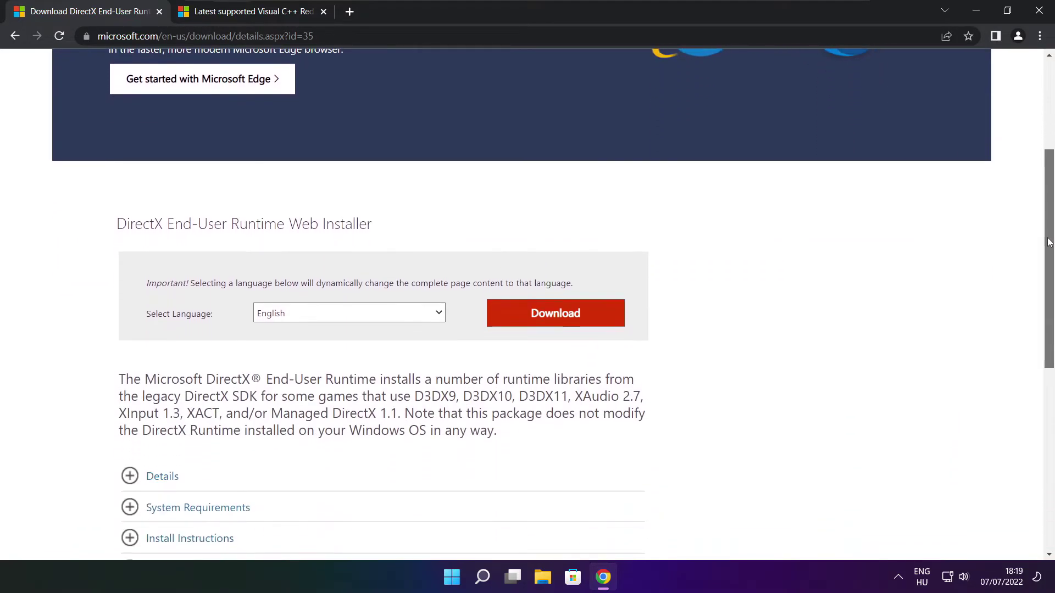
pyautogui.moveTo(390, 230); pyautogui.dragTo(450, 233)
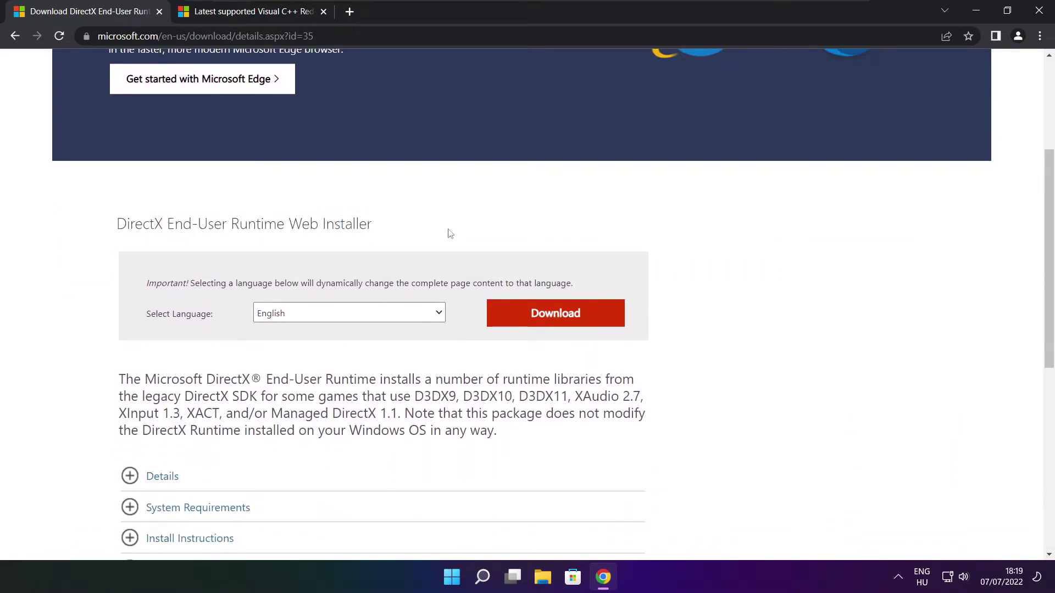
pyautogui.click(556, 316)
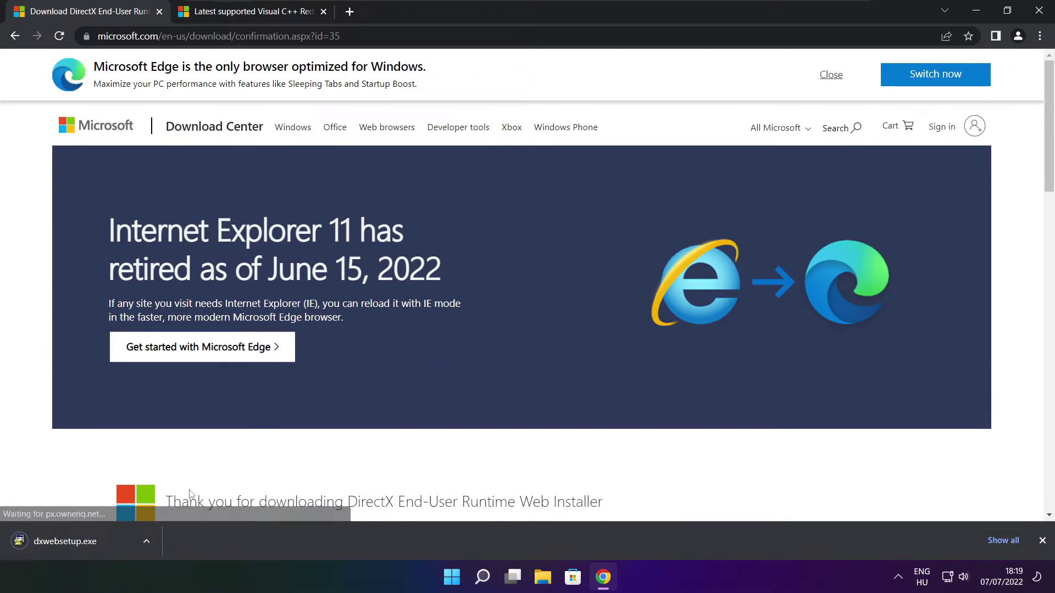
# Run dxwebsetup.exe, accept the licence, skip the Bing Bar offer, install the runtime and finish
pyautogui.click(100, 542)
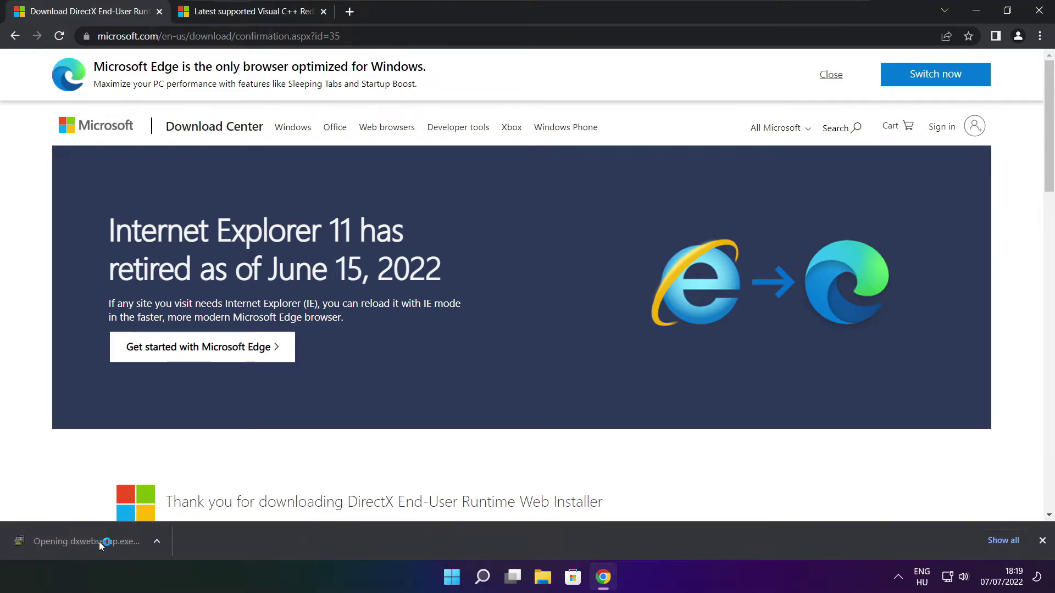
pyautogui.moveTo(222, 82); pyautogui.dragTo(502, 160)
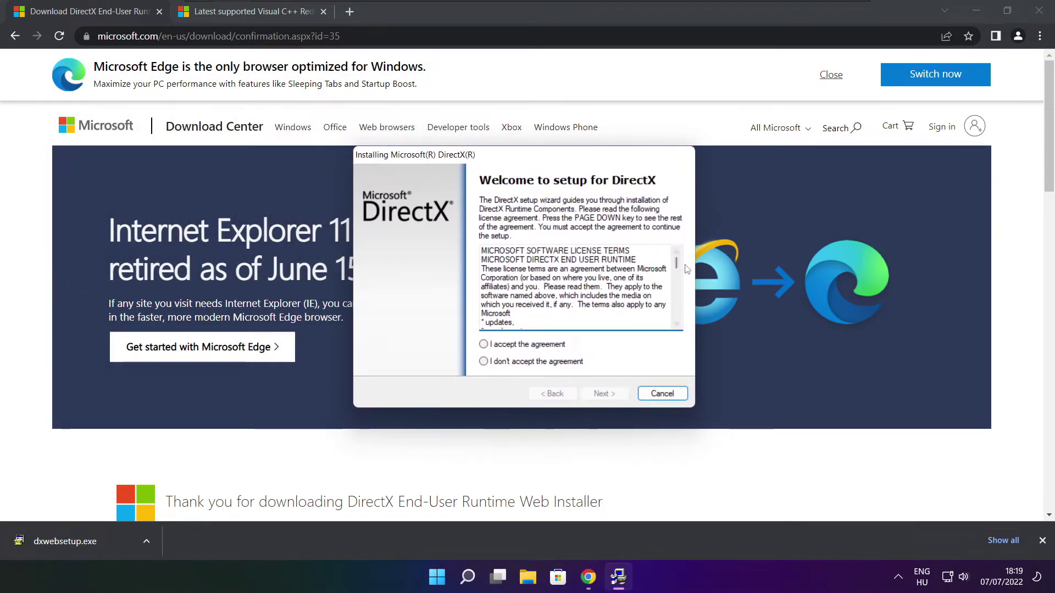
pyautogui.moveTo(677, 262); pyautogui.dragTo(663, 338)
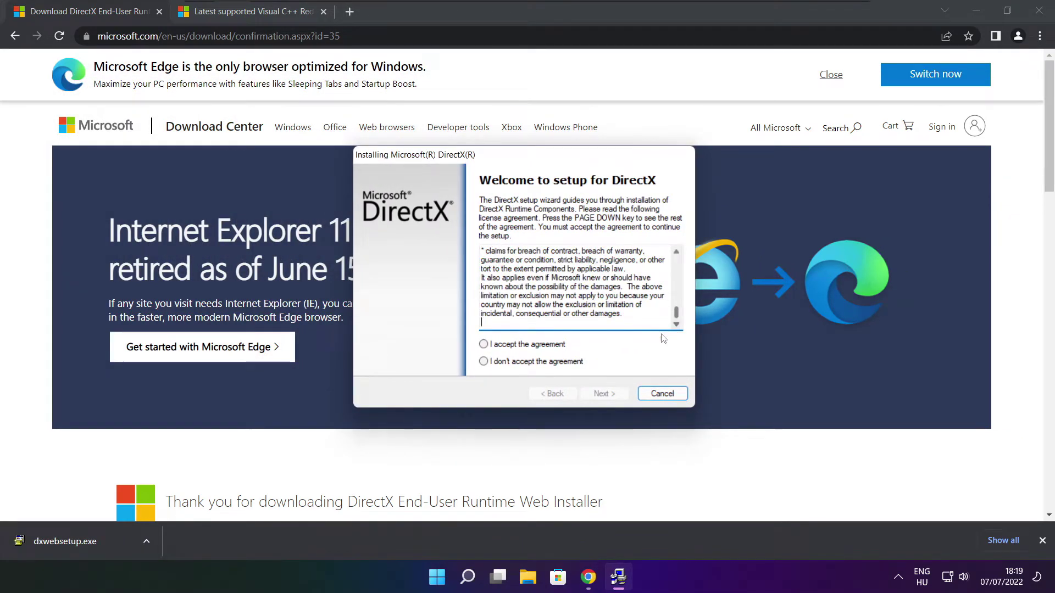
pyautogui.click(501, 345)
pyautogui.click(604, 393)
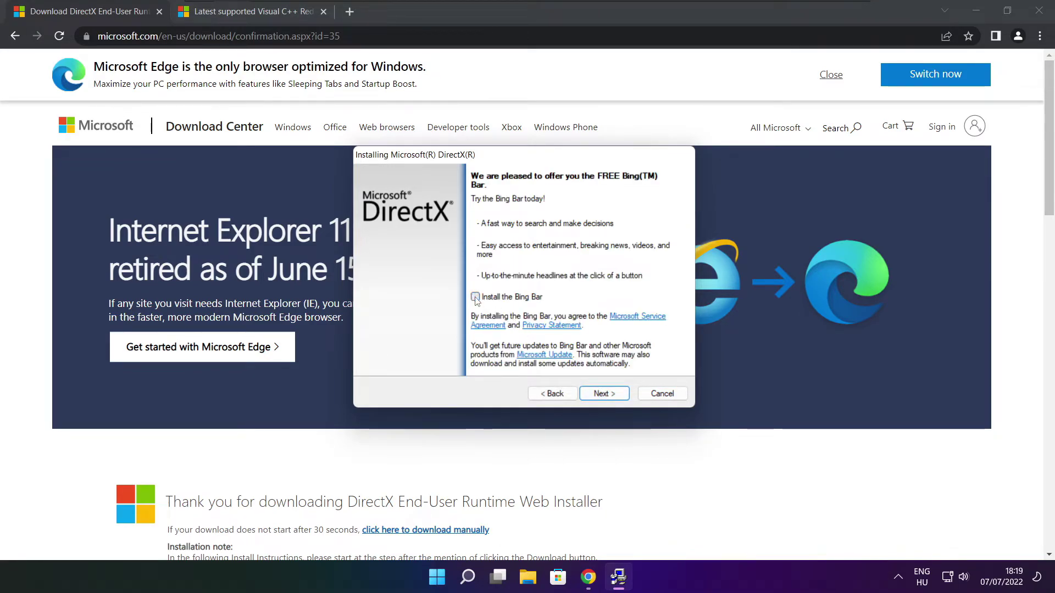
pyautogui.click(613, 395)
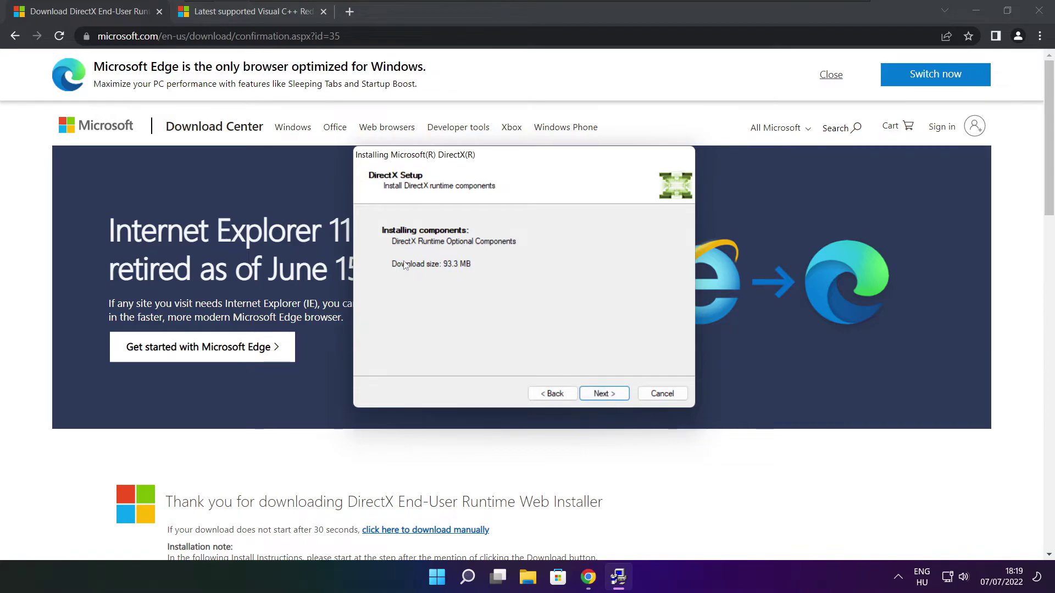
pyautogui.click(605, 395)
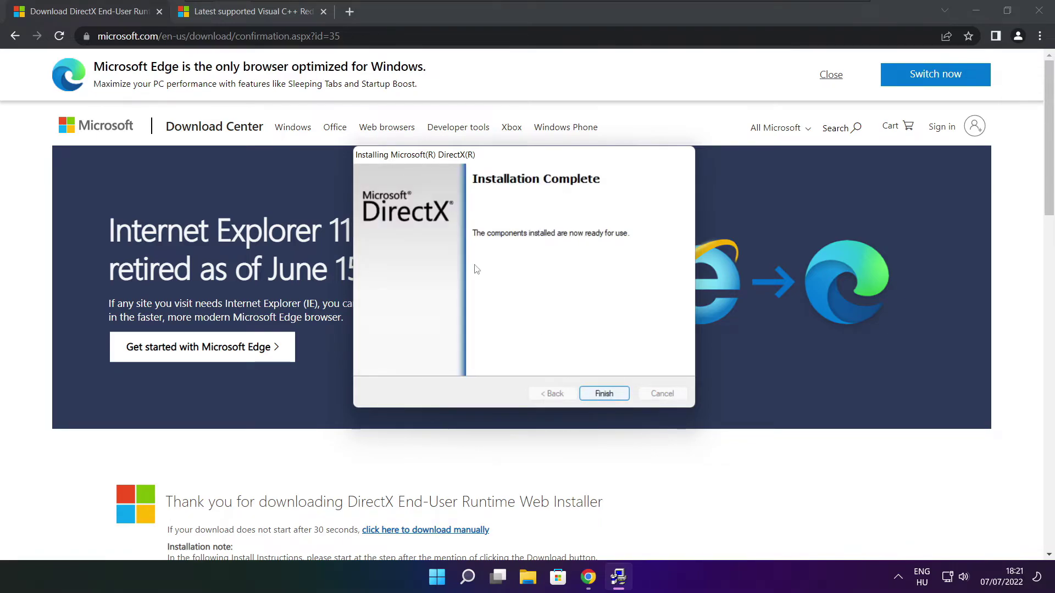
pyautogui.click(610, 395)
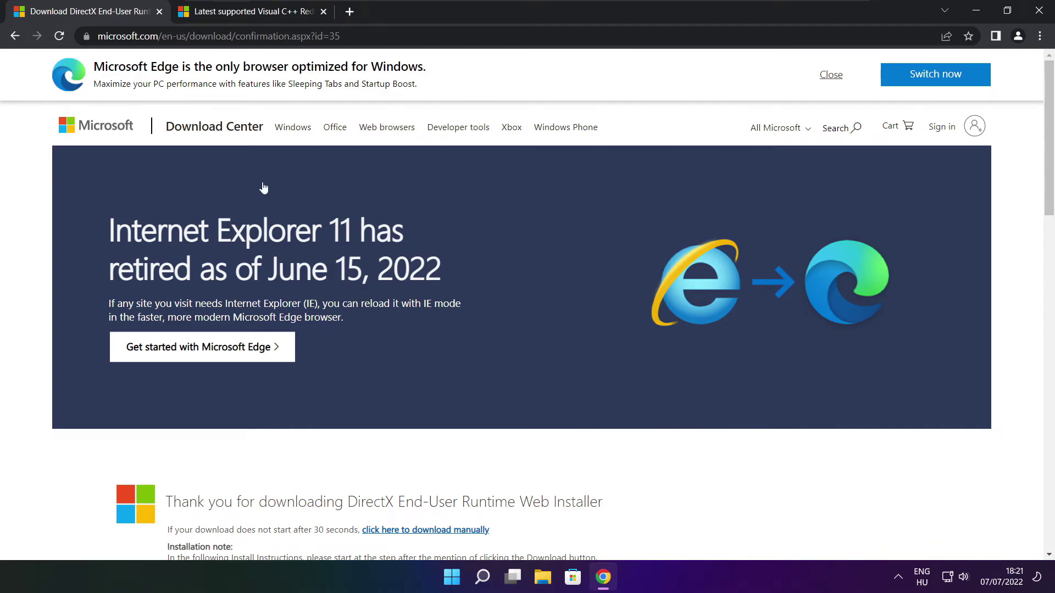
# Close the DirectX download tab and bring the Visual C++ redistributable downloads table into view
pyautogui.click(159, 14)
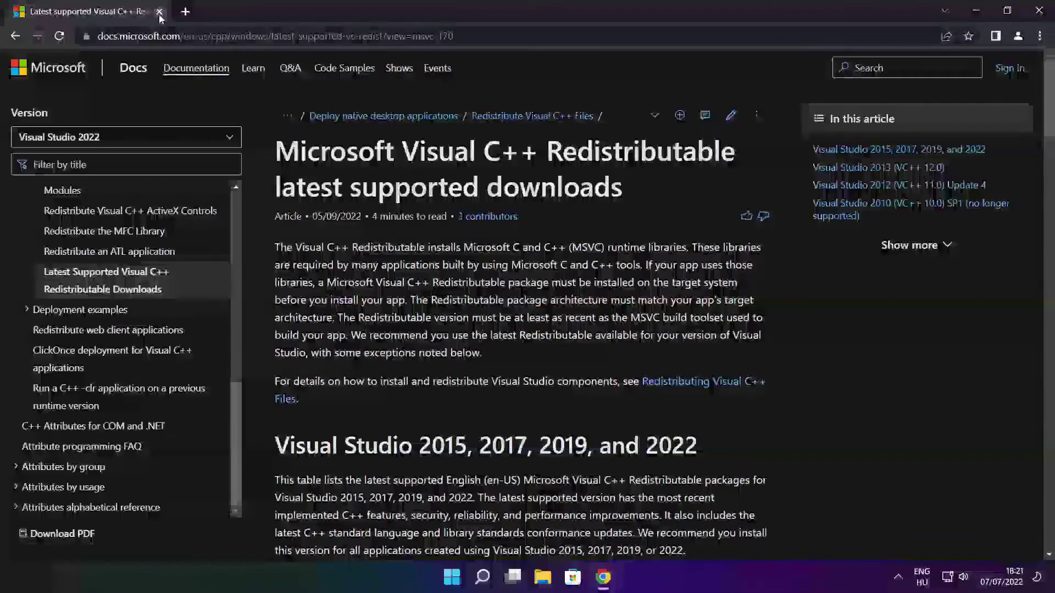
pyautogui.hotkey('ctrl', 'l')
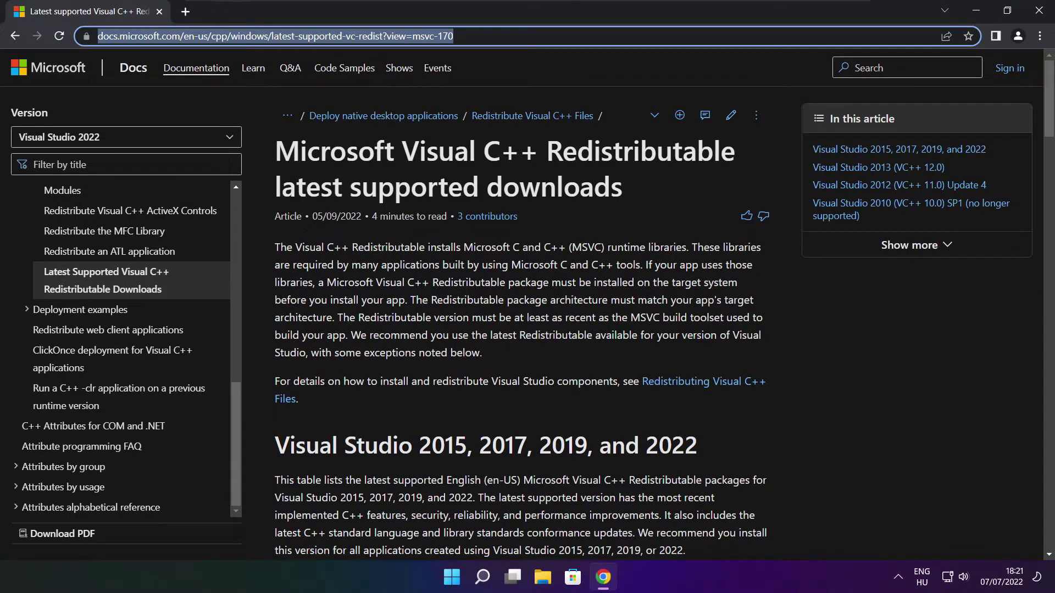
pyautogui.press('End')
pyautogui.click(523, 67)
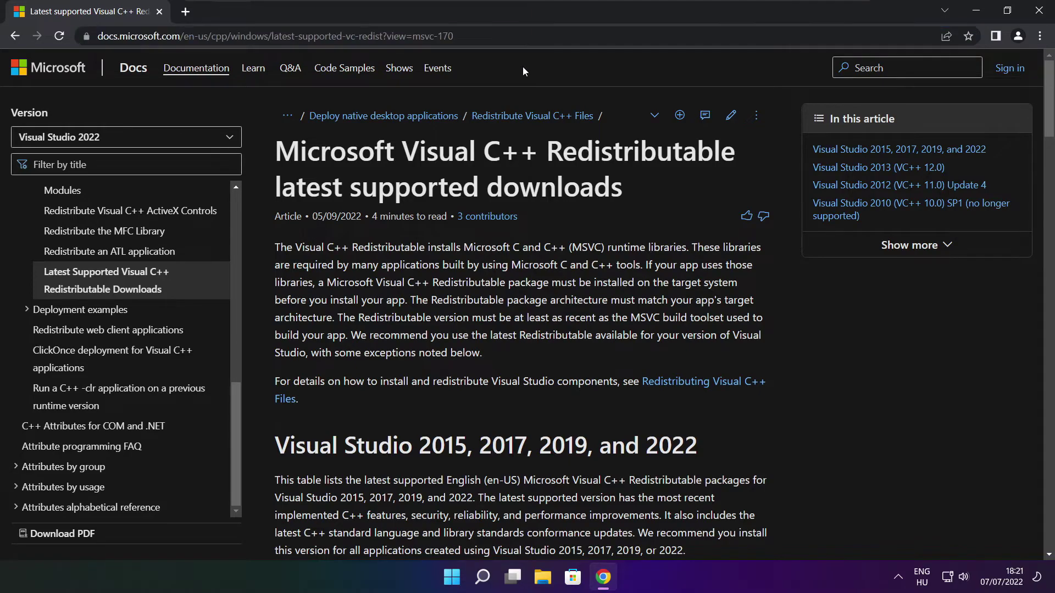
pyautogui.moveTo(1050, 104); pyautogui.dragTo(1044, 163)
pyautogui.scroll(1, 1044, 164)
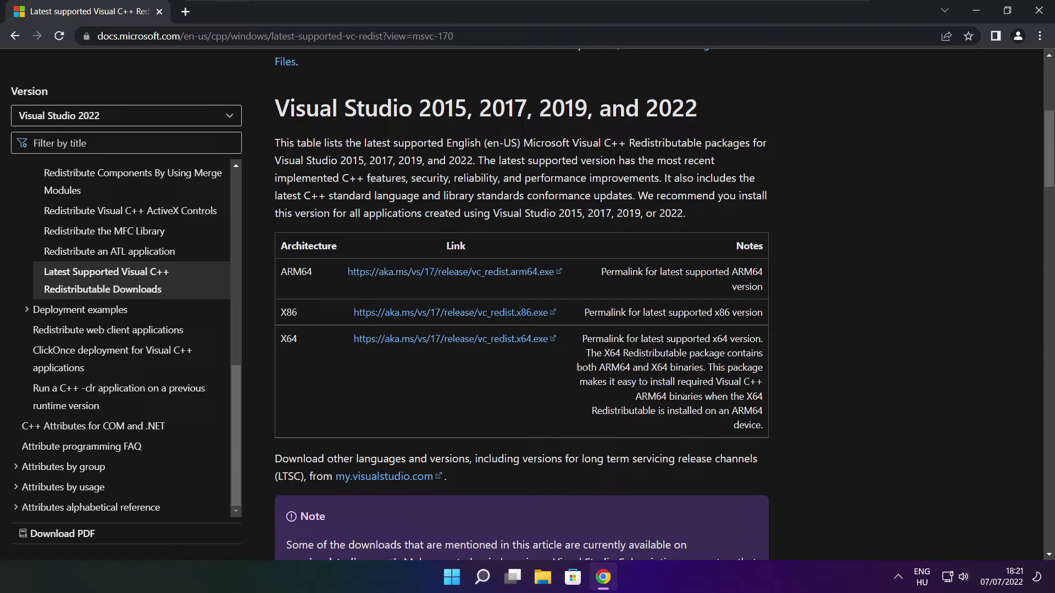
pyautogui.moveTo(279, 272); pyautogui.dragTo(709, 367)
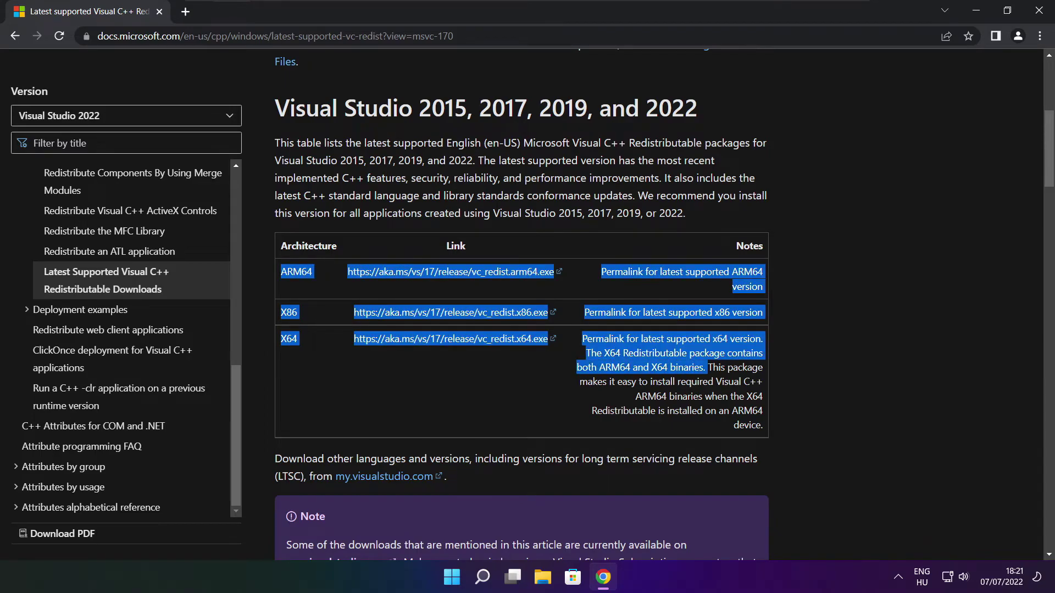
pyautogui.click(708, 378)
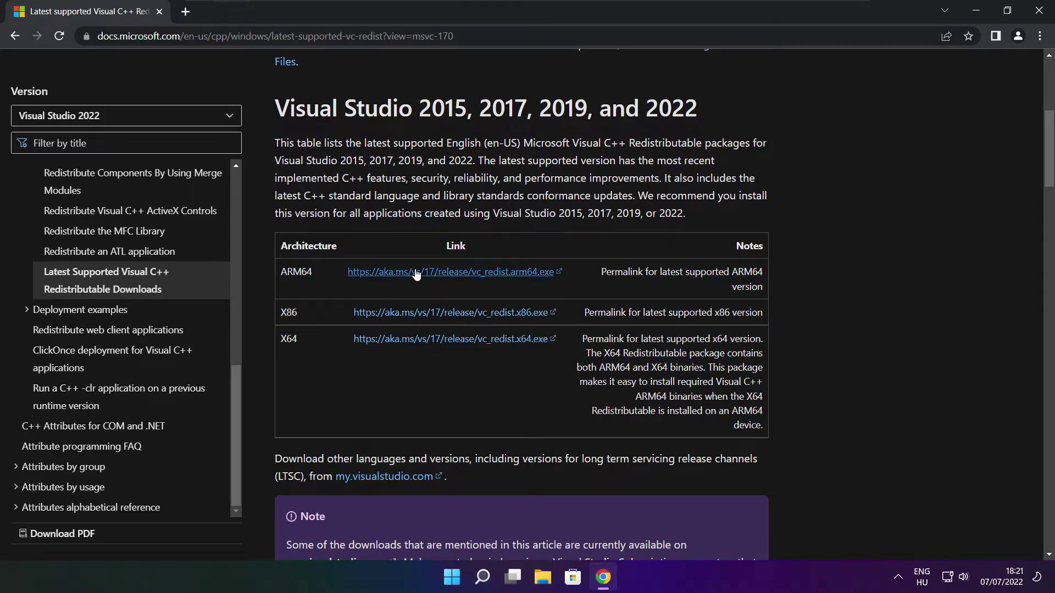
# Start the ARM64, X86 and X64 VC_redist installer downloads from the table links
pyautogui.click(438, 273)
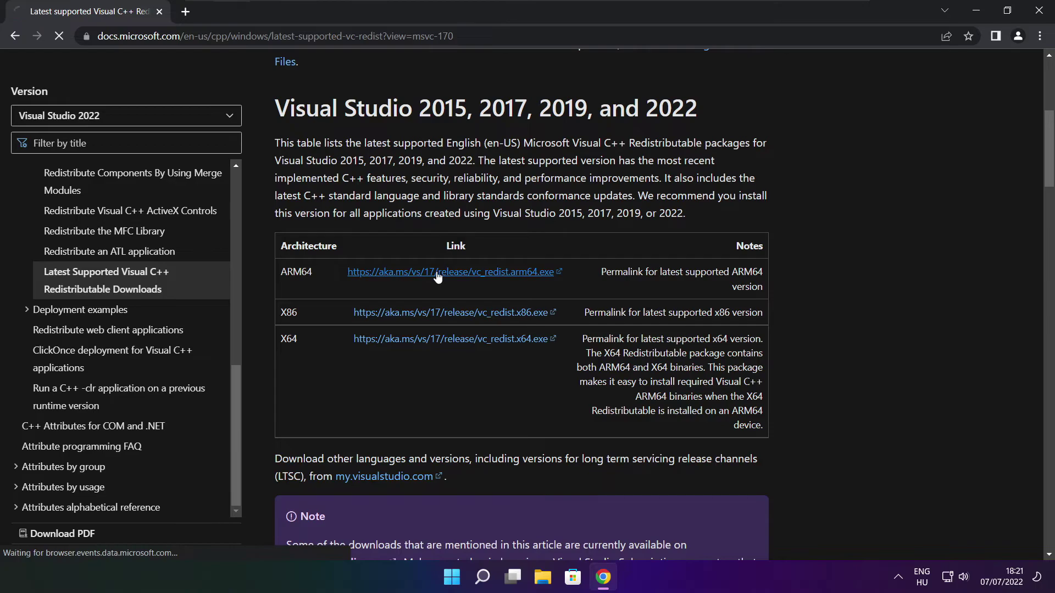
pyautogui.click(436, 314)
pyautogui.click(435, 340)
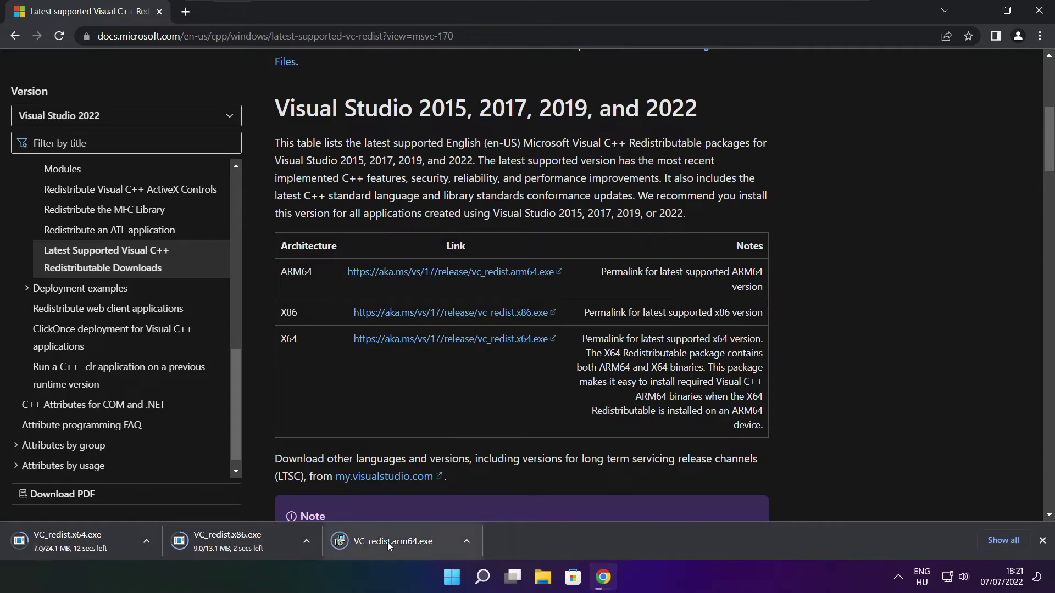
# Try installing the ARM64 redistributable and dismiss its failed setup
pyautogui.click(401, 543)
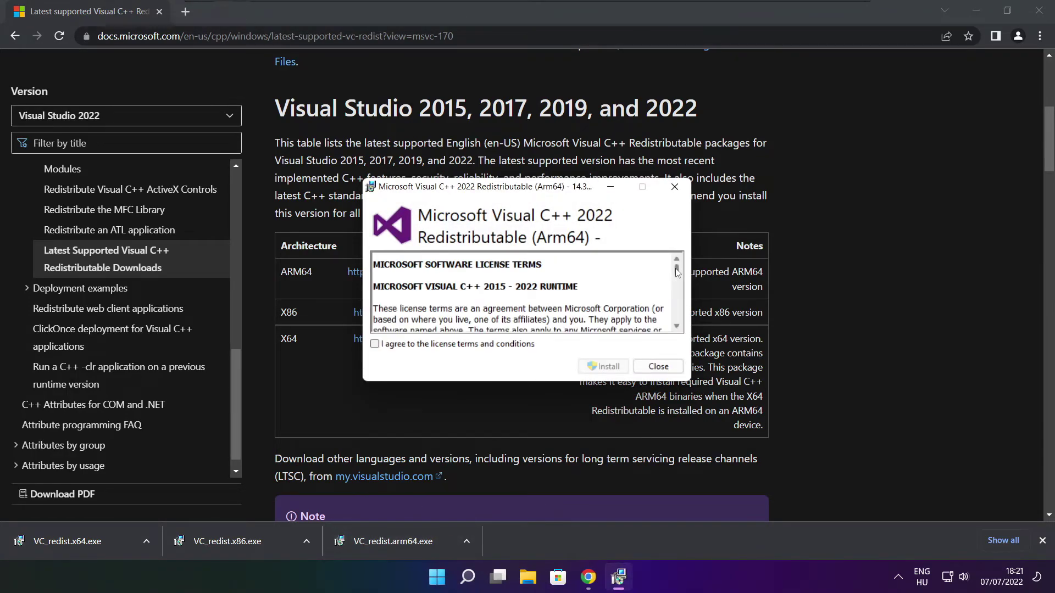
pyautogui.moveTo(677, 273); pyautogui.dragTo(677, 323)
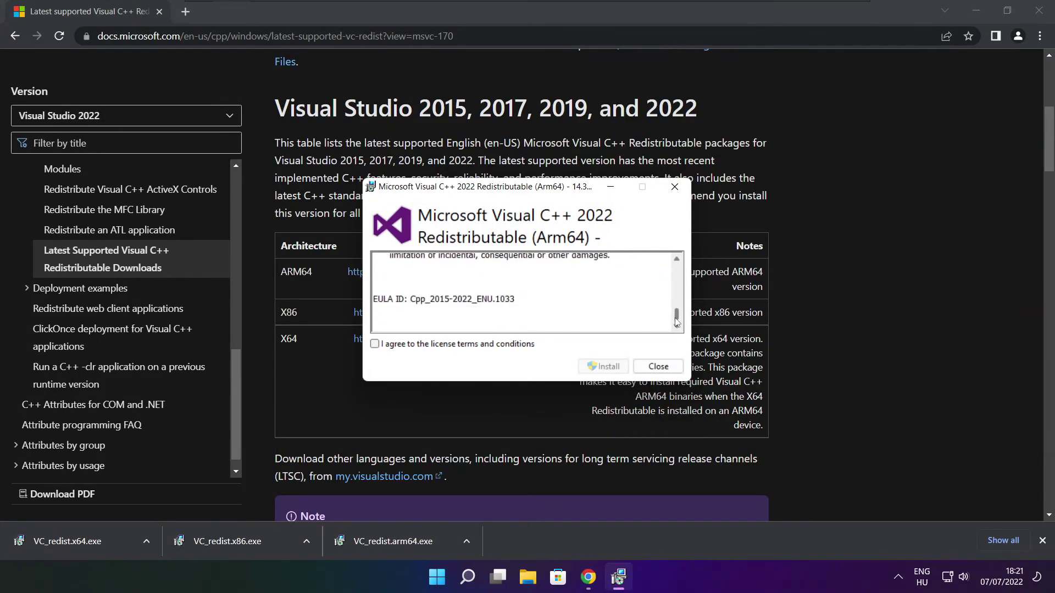
pyautogui.click(374, 345)
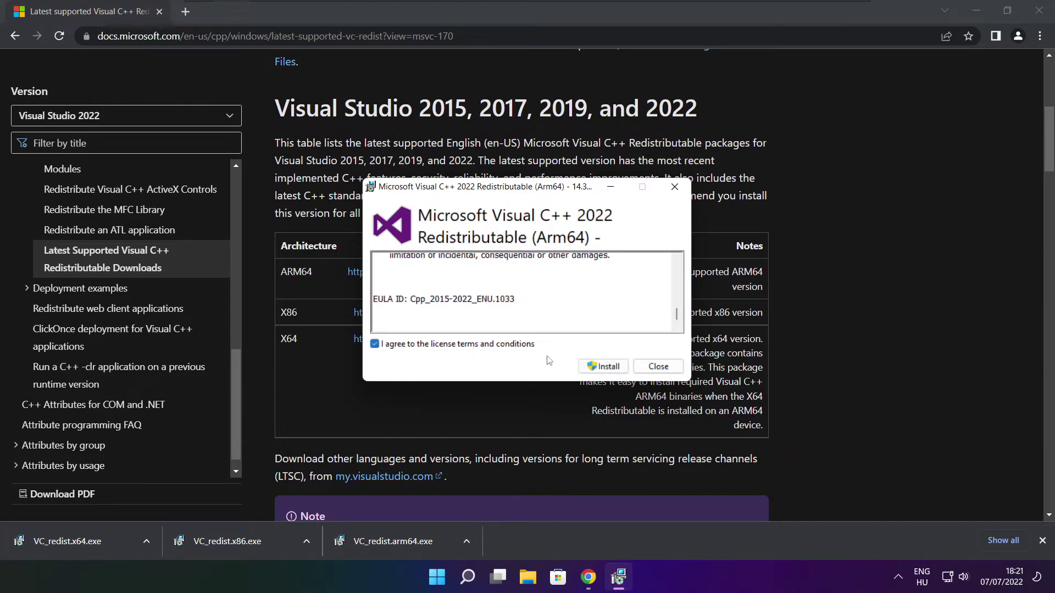
pyautogui.click(603, 367)
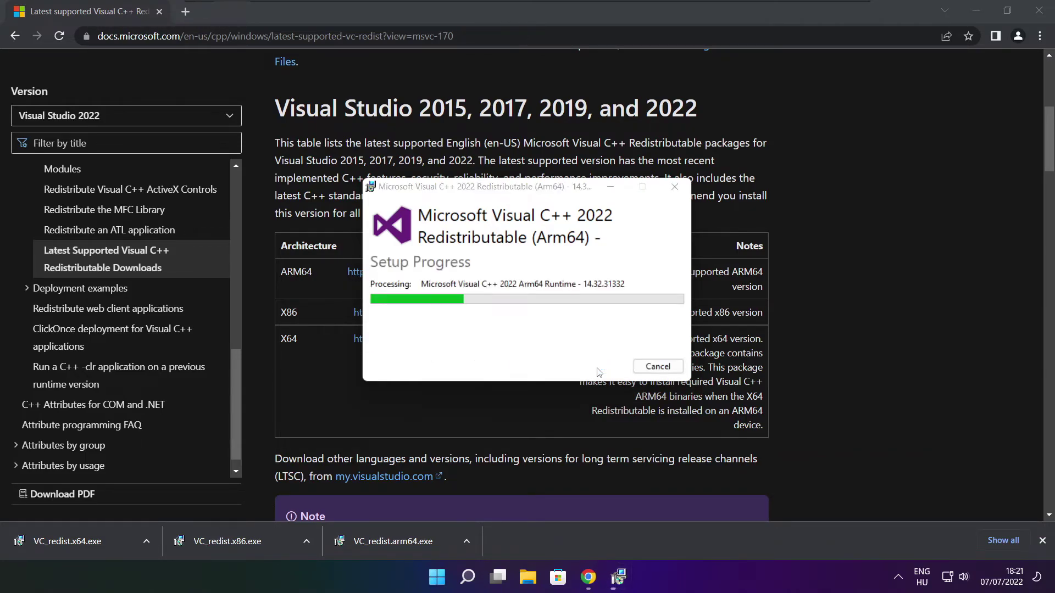
pyautogui.click(646, 372)
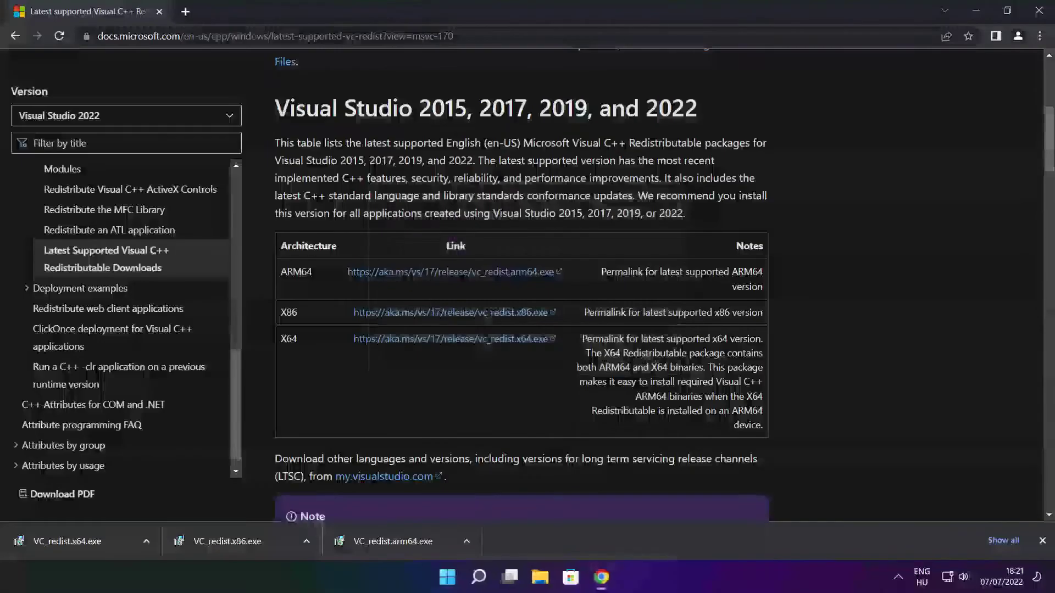
# Install the x86 Visual C++ 2015-2022 Redistributable after agreeing to its licence terms
pyautogui.click(248, 542)
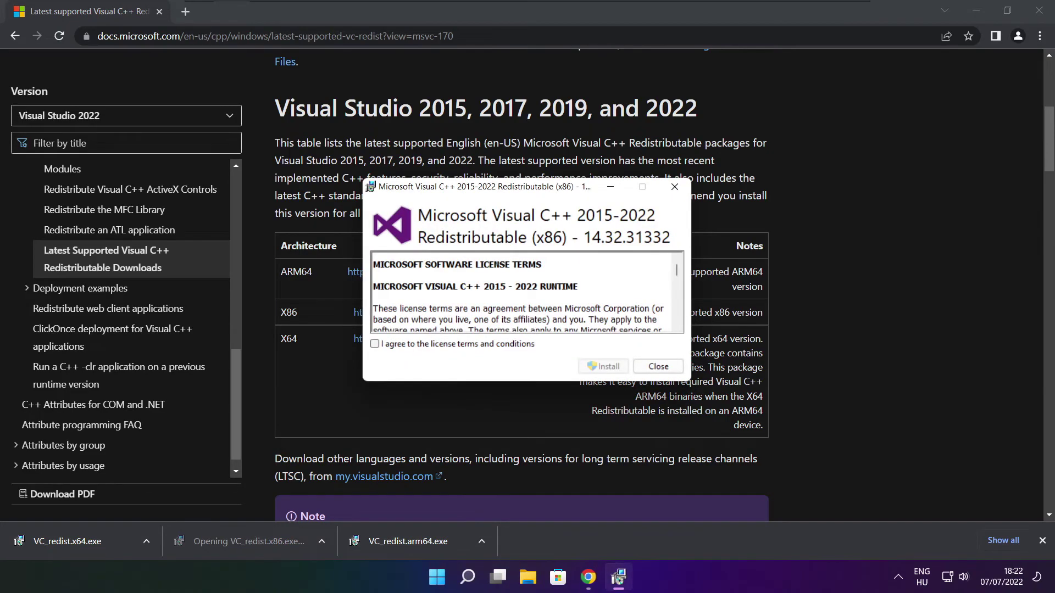
pyautogui.moveTo(677, 274); pyautogui.dragTo(677, 320)
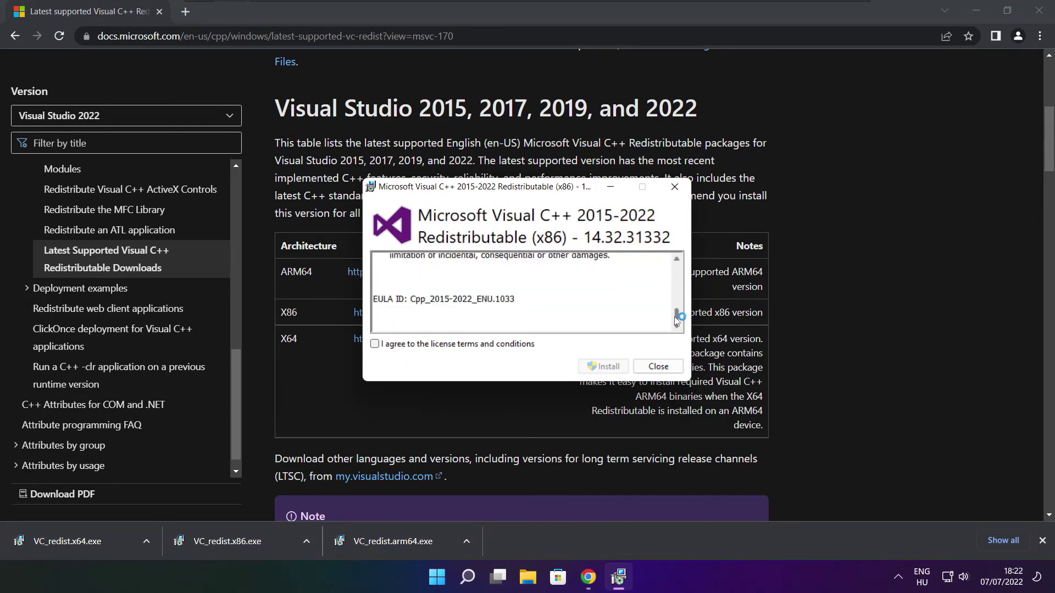
pyautogui.click(376, 344)
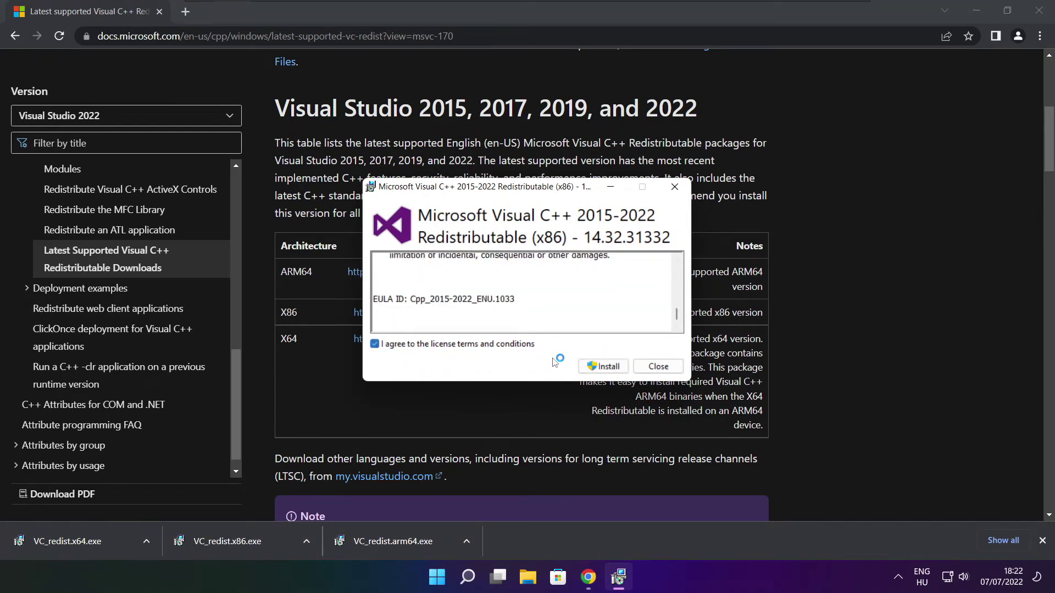
pyautogui.click(605, 367)
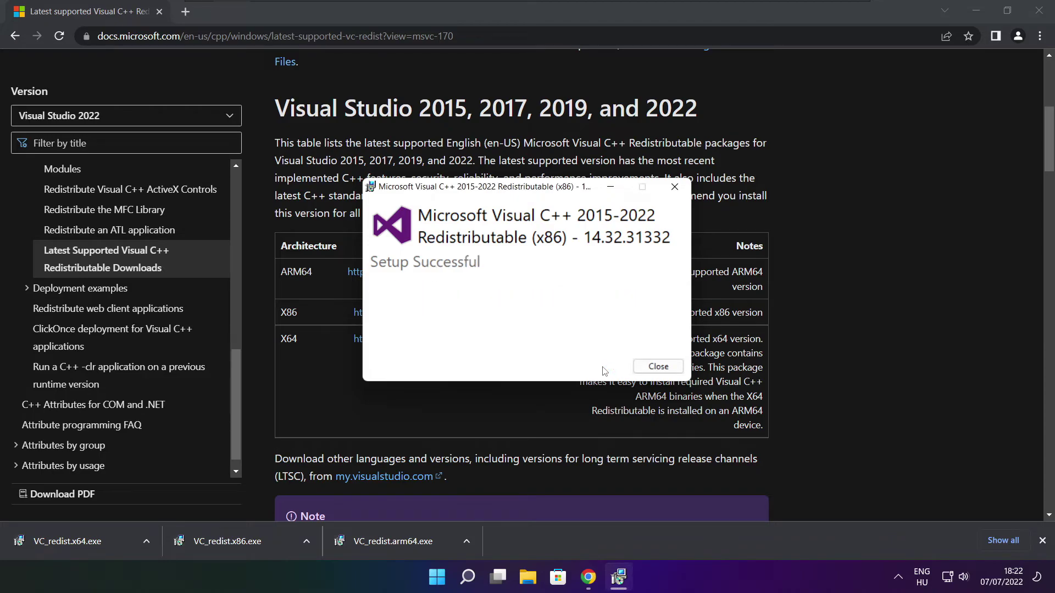
pyautogui.press('Return')
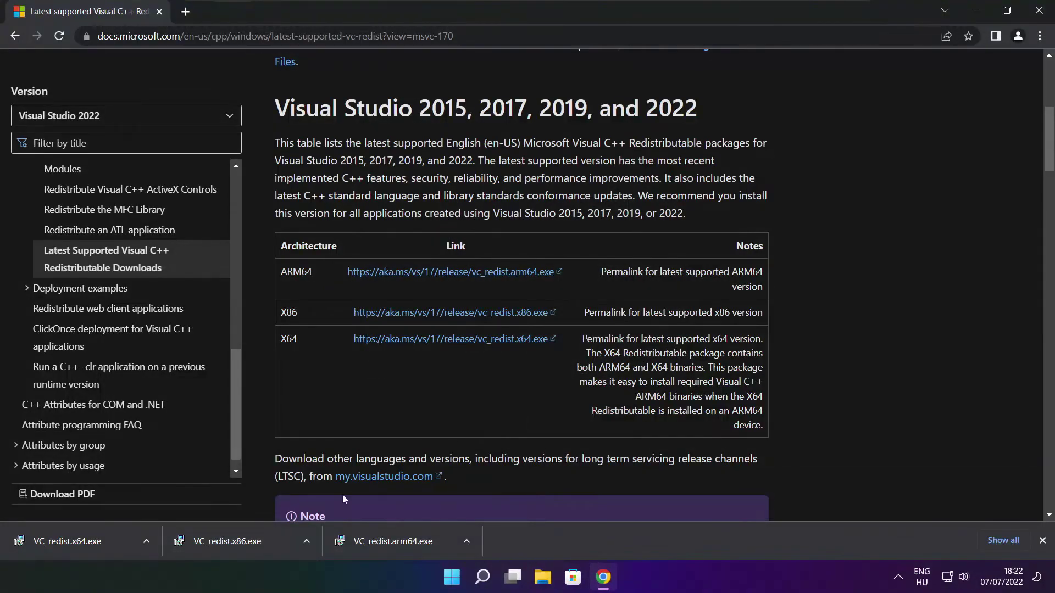
# Install the x64 Visual C++ 2015-2022 Redistributable 14.32.31332 and close the finished setup
pyautogui.click(86, 542)
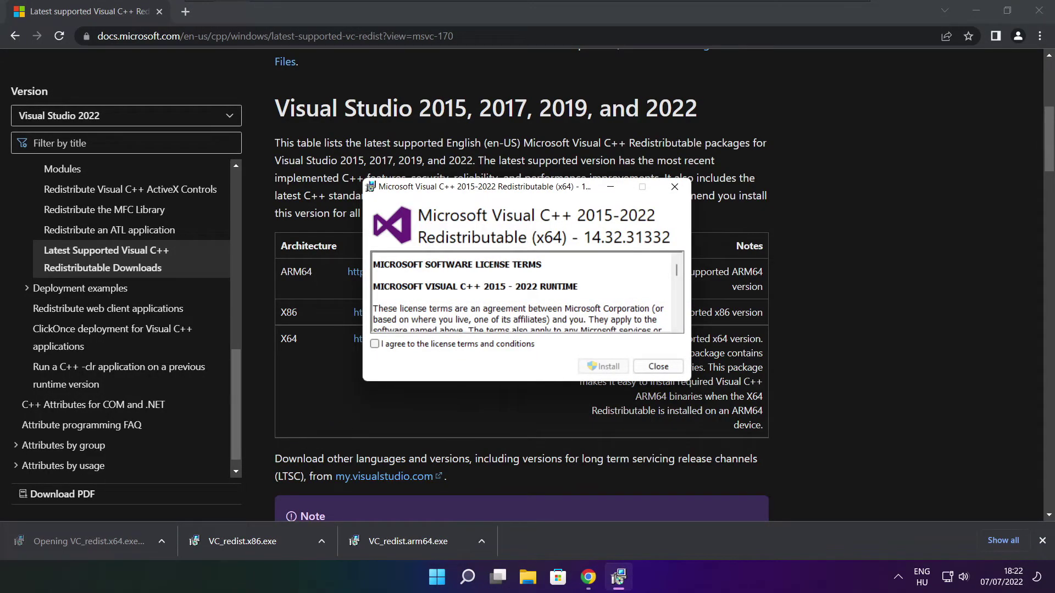
pyautogui.moveTo(677, 271); pyautogui.dragTo(678, 324)
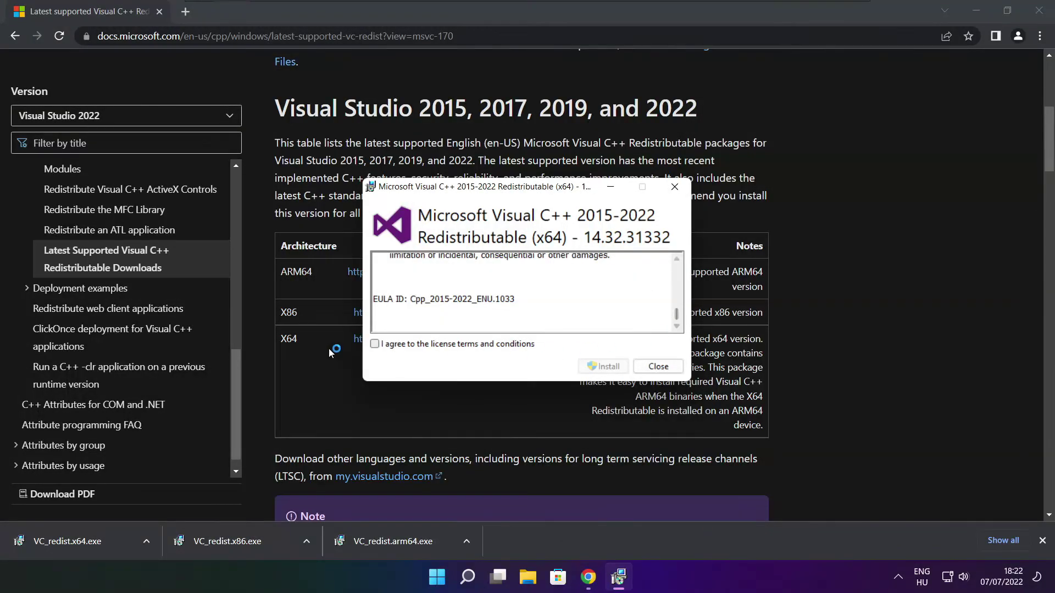
pyautogui.click(375, 345)
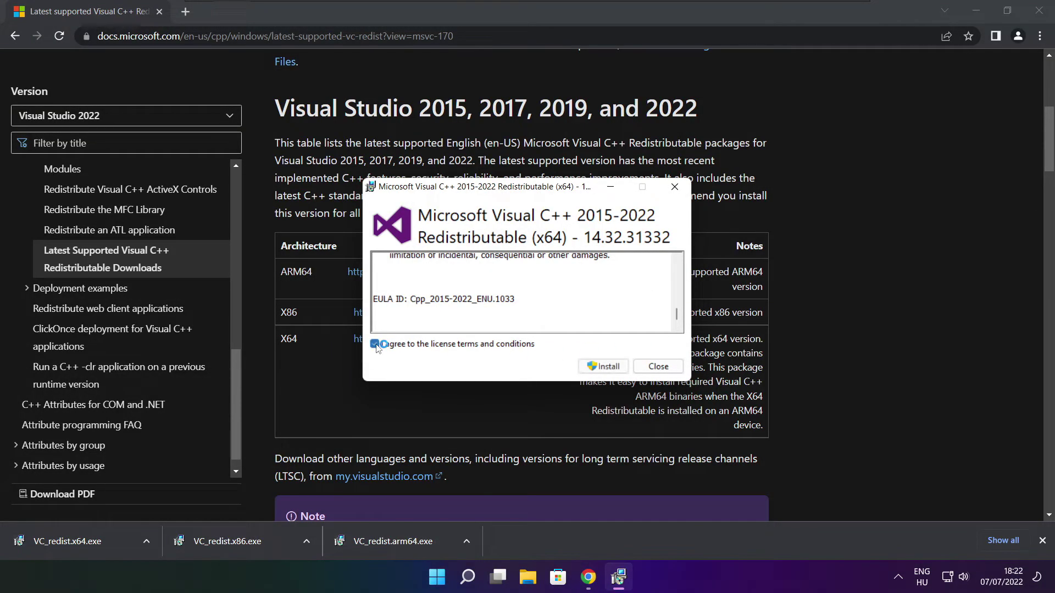
pyautogui.click(605, 367)
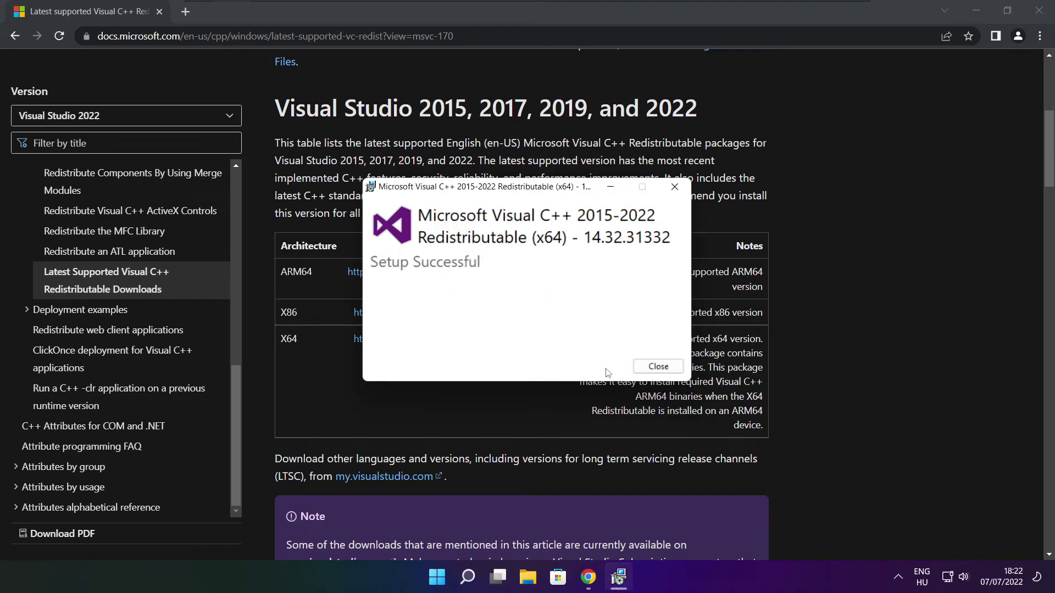
pyautogui.click(658, 367)
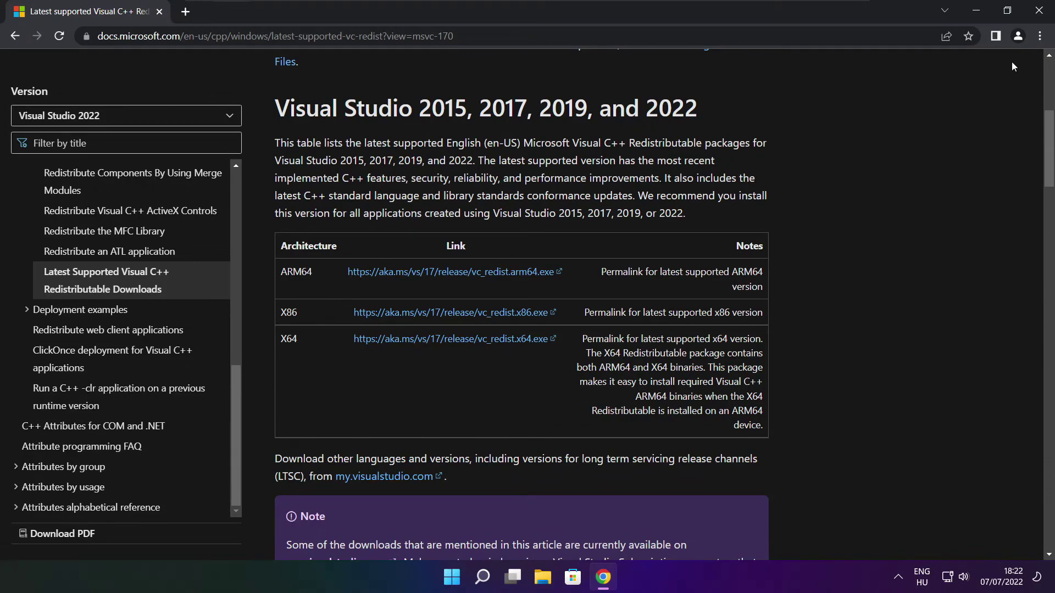
# Close Chrome, then choose Restart from the Start menu's Power button
pyautogui.click(1042, 13)
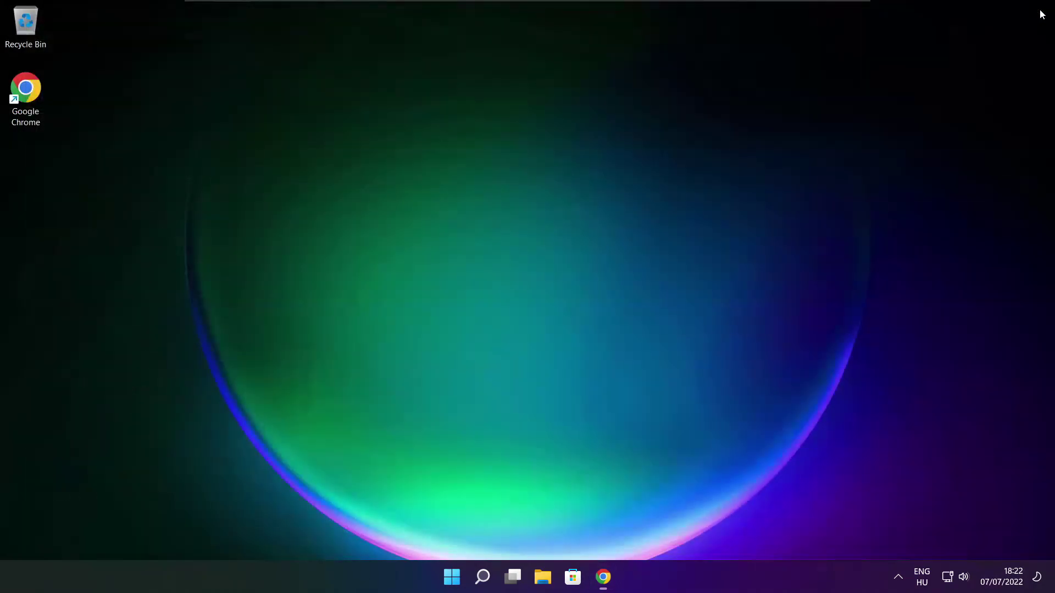
pyautogui.click(454, 581)
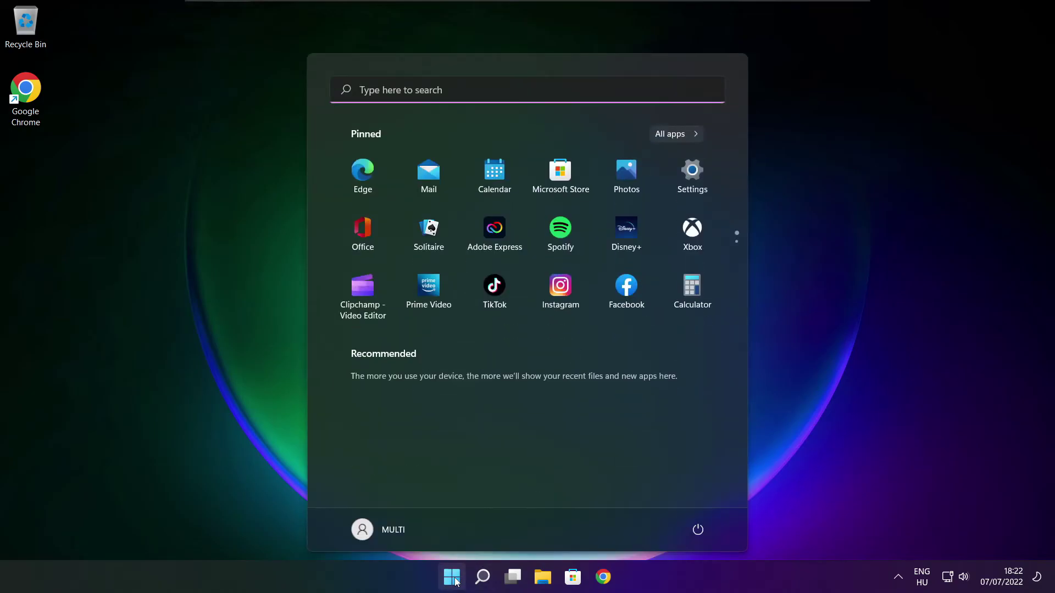
pyautogui.click(697, 533)
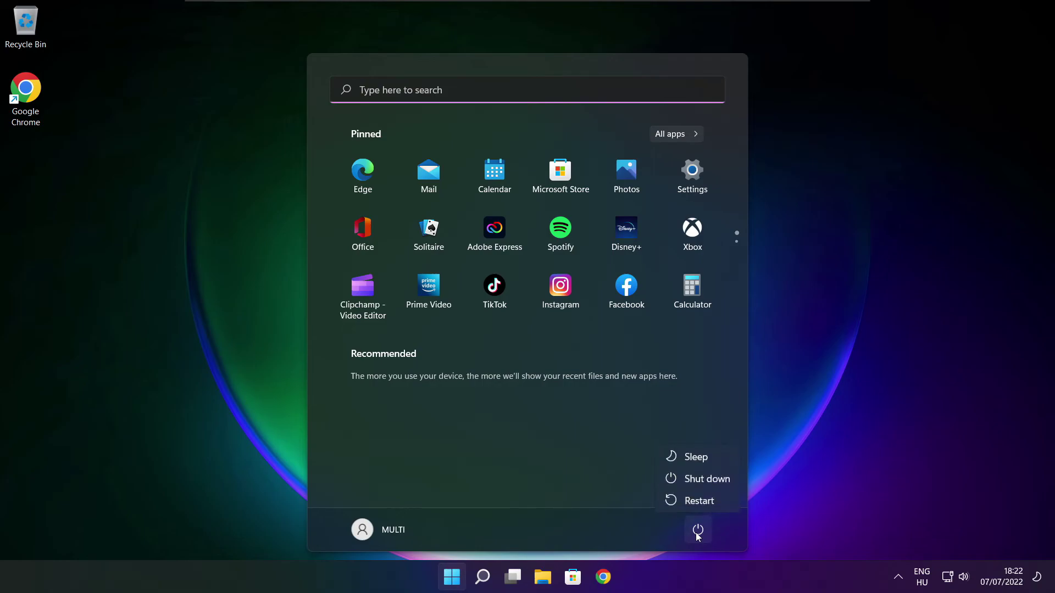
pyautogui.click(706, 501)
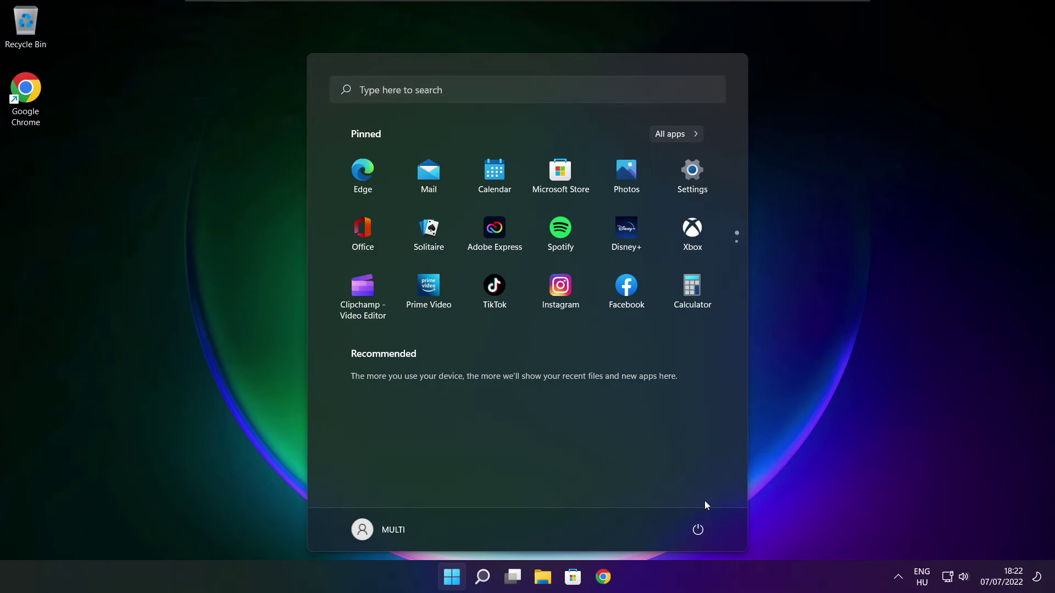